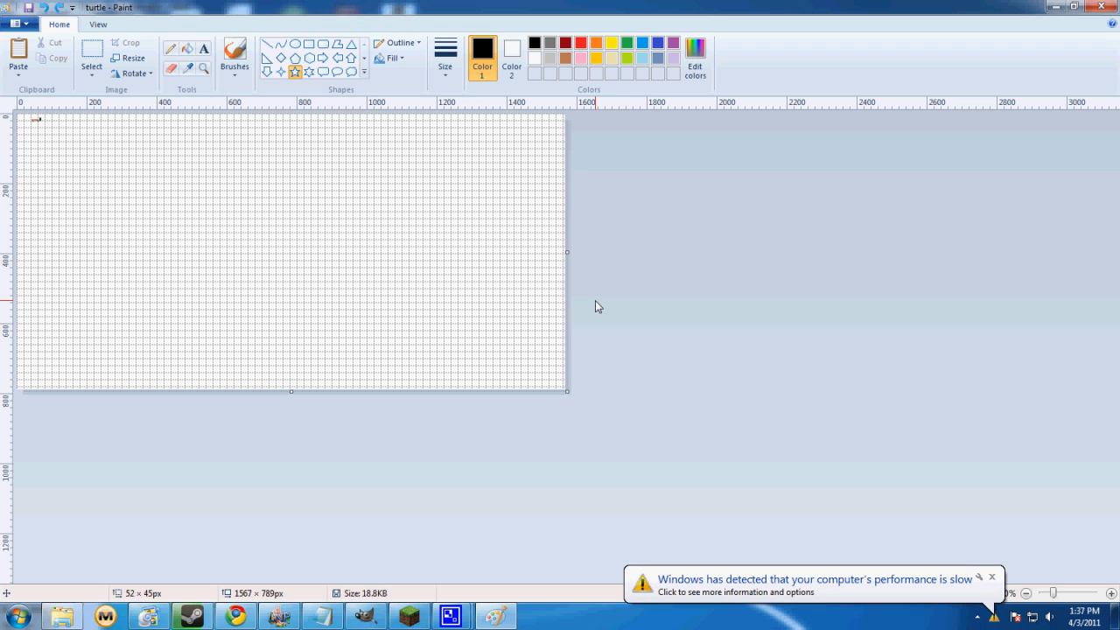
Dismiss the computer performance notification and toggle the canvas gridlines off and back on
{"action": "left_click", "coordinate": [991, 577]}
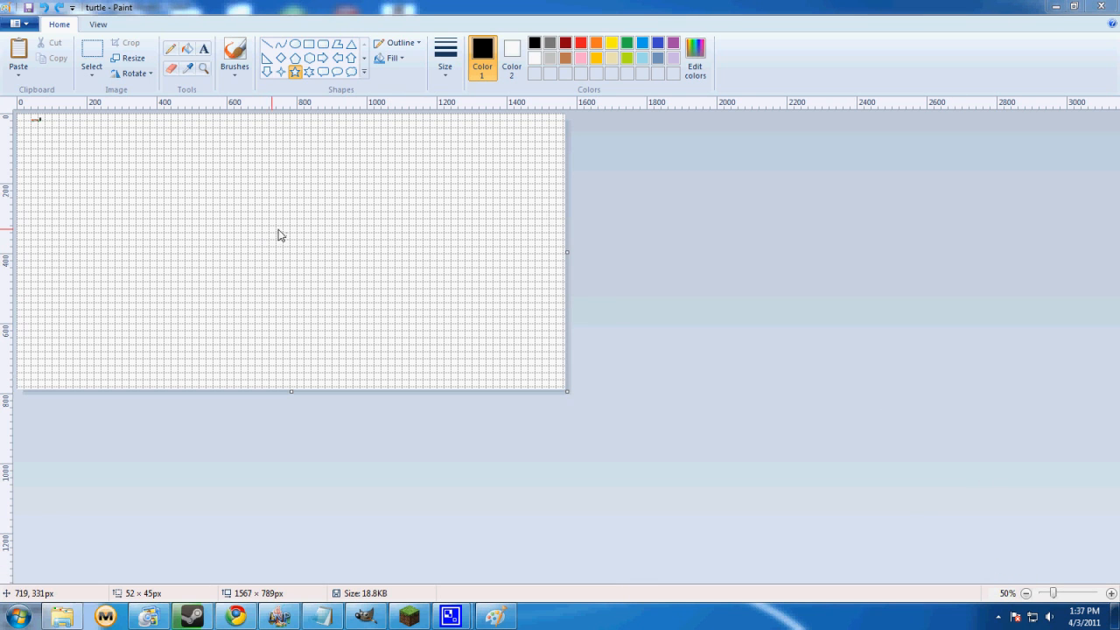
{"action": "left_click", "coordinate": [96, 25]}
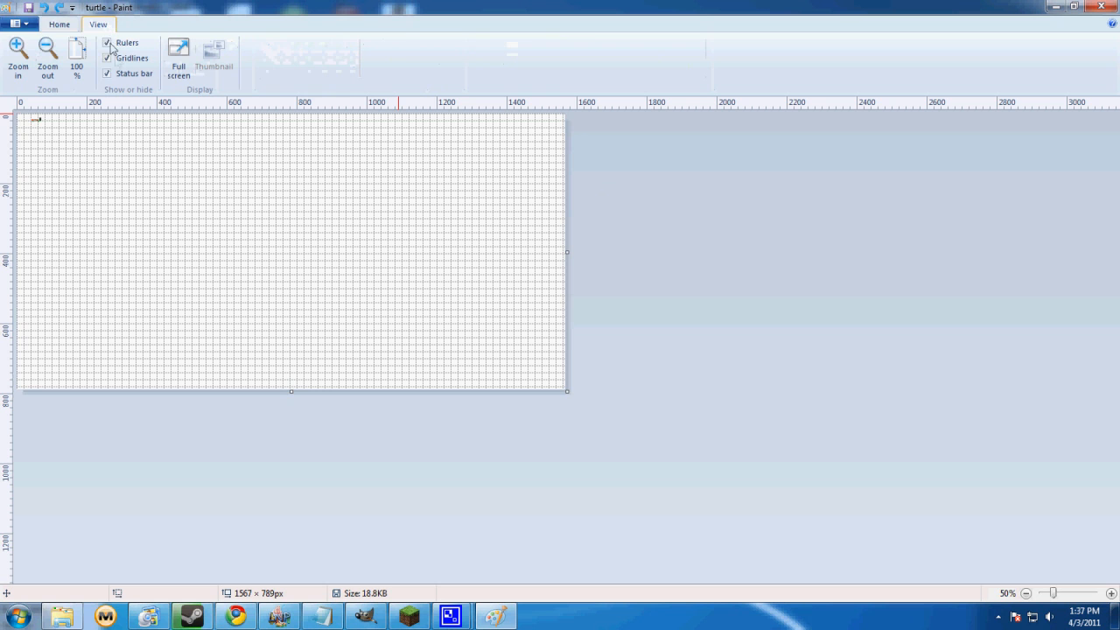
{"action": "left_click", "coordinate": [109, 59]}
{"action": "double_click", "coordinate": [109, 58]}
{"action": "left_click", "coordinate": [108, 59]}
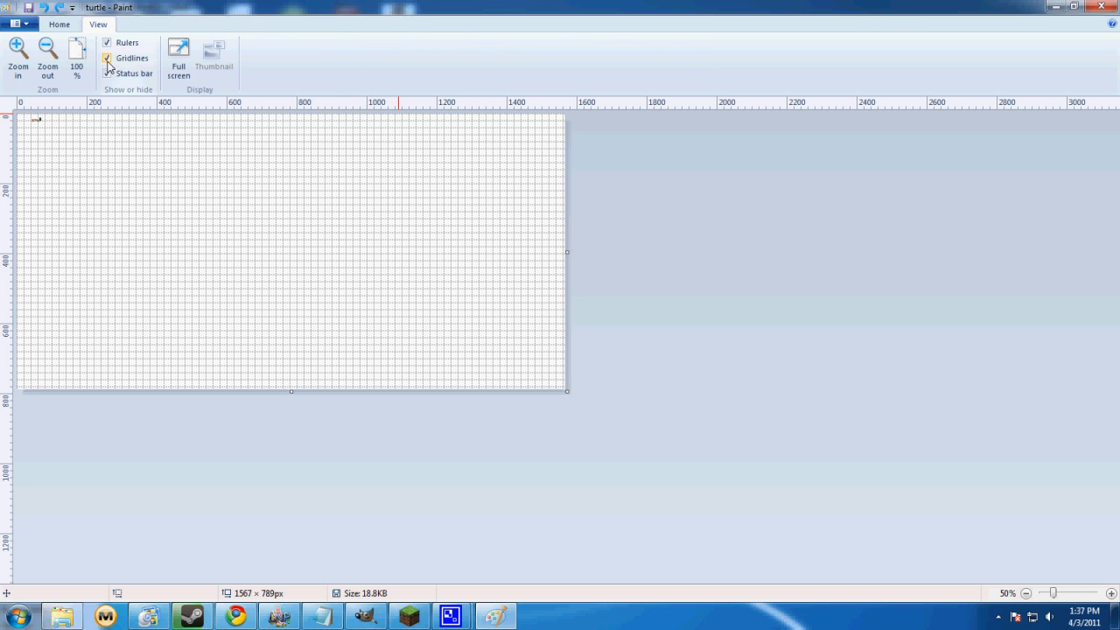
{"action": "left_click", "coordinate": [60, 24]}
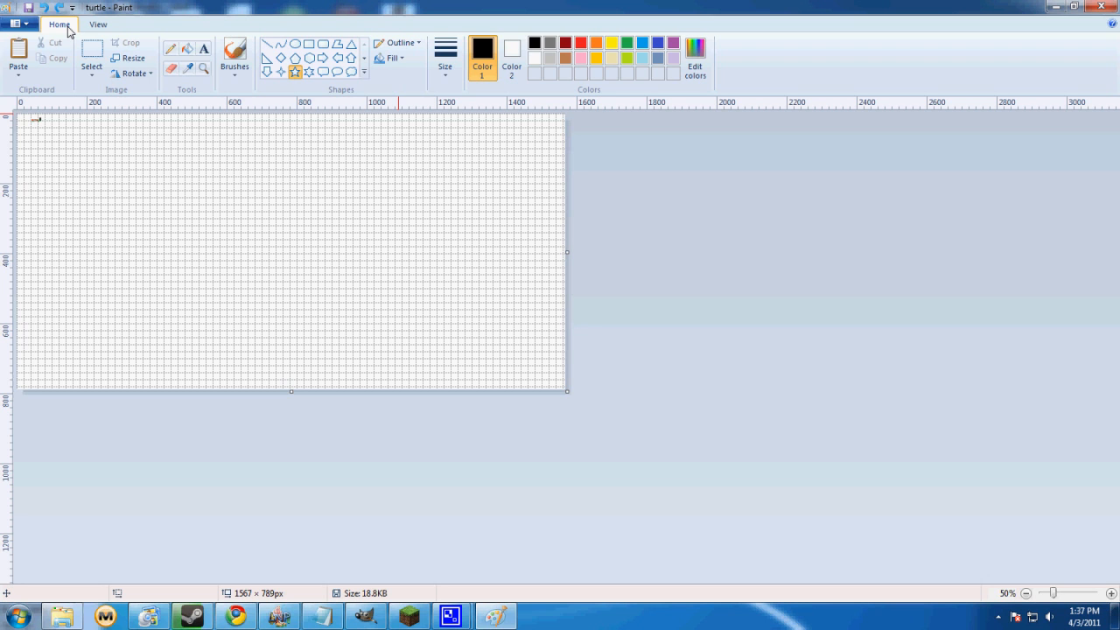
Zoom in on the turtle pixel drawing to 800% so that individual pixels can be examined
{"action": "scroll", "coordinate": [207, 236], "scroll_direction": "up", "scroll_amount": 3, "text": "ctrl"}
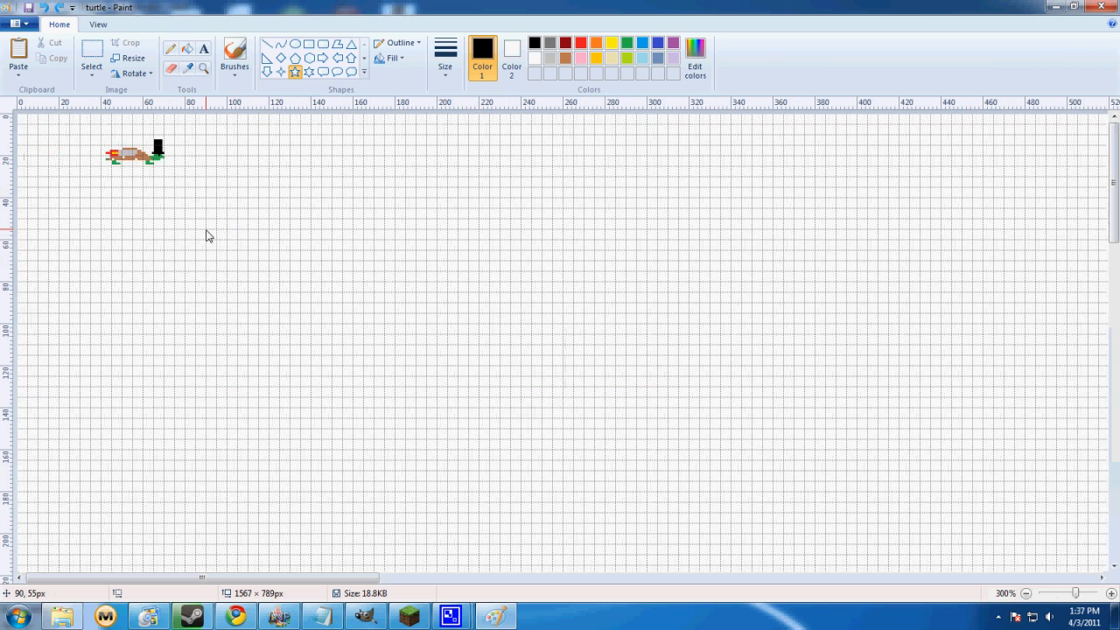
{"action": "scroll", "coordinate": [208, 236], "scroll_direction": "up", "scroll_amount": 5, "text": "ctrl"}
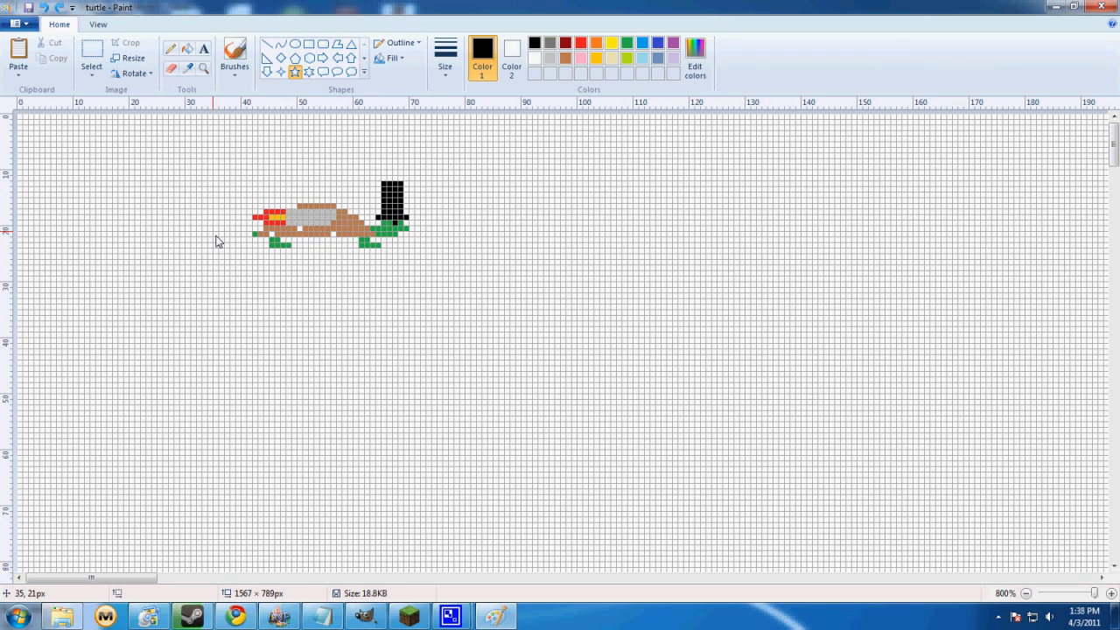
{"action": "left_click", "coordinate": [96, 23]}
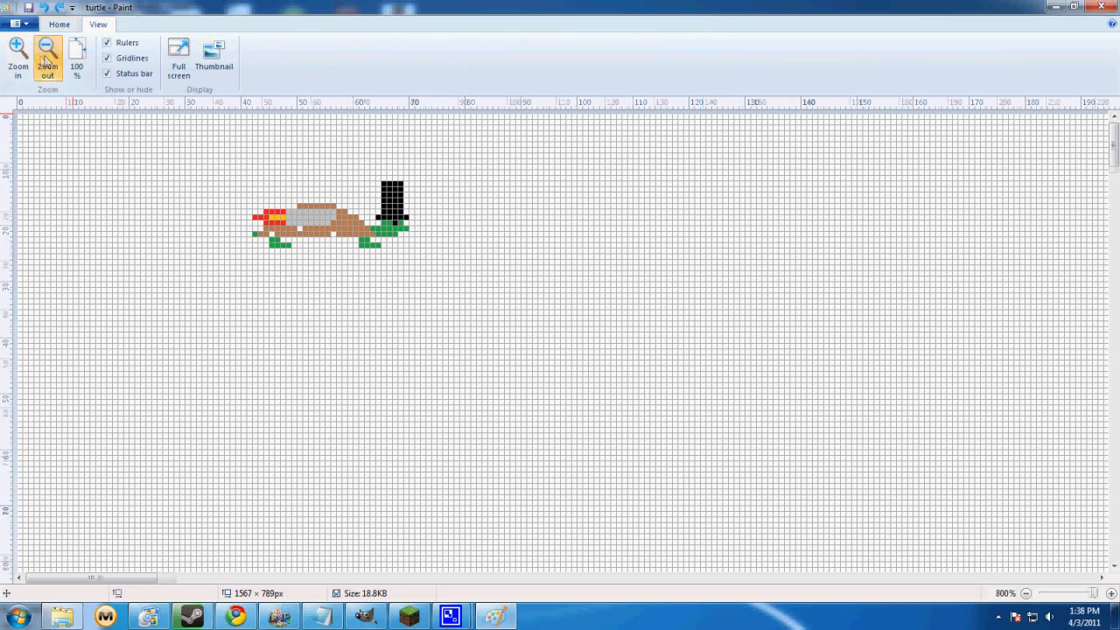
{"action": "left_click", "coordinate": [45, 61]}
{"action": "left_click", "coordinate": [19, 56]}
{"action": "left_click", "coordinate": [46, 55]}
{"action": "left_click", "coordinate": [58, 26]}
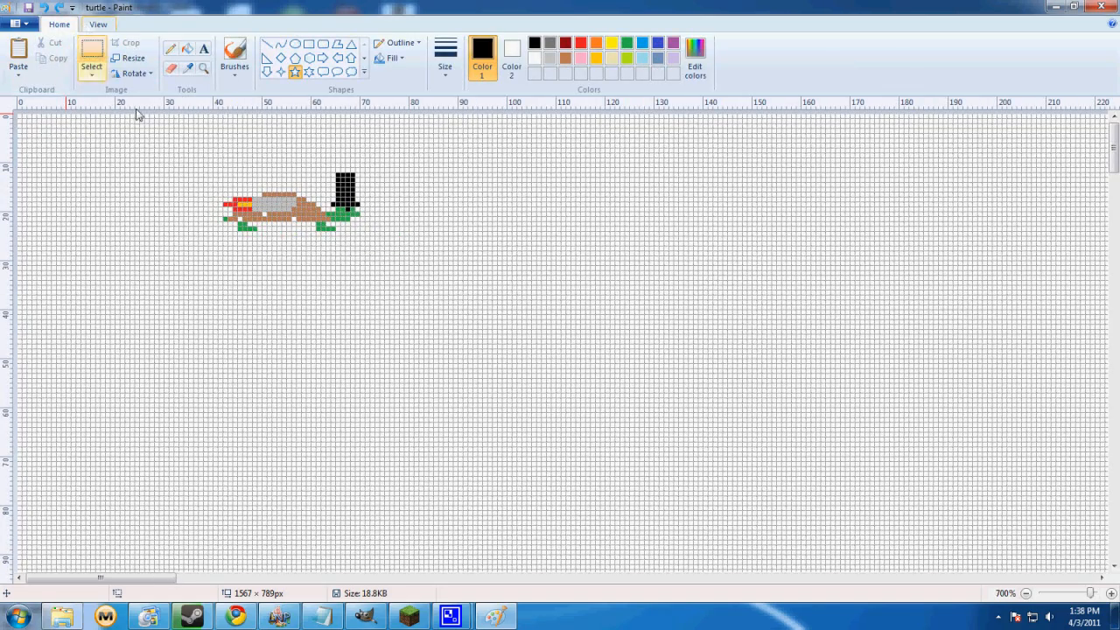
{"action": "scroll", "coordinate": [337, 219], "scroll_direction": "up", "scroll_amount": 1}
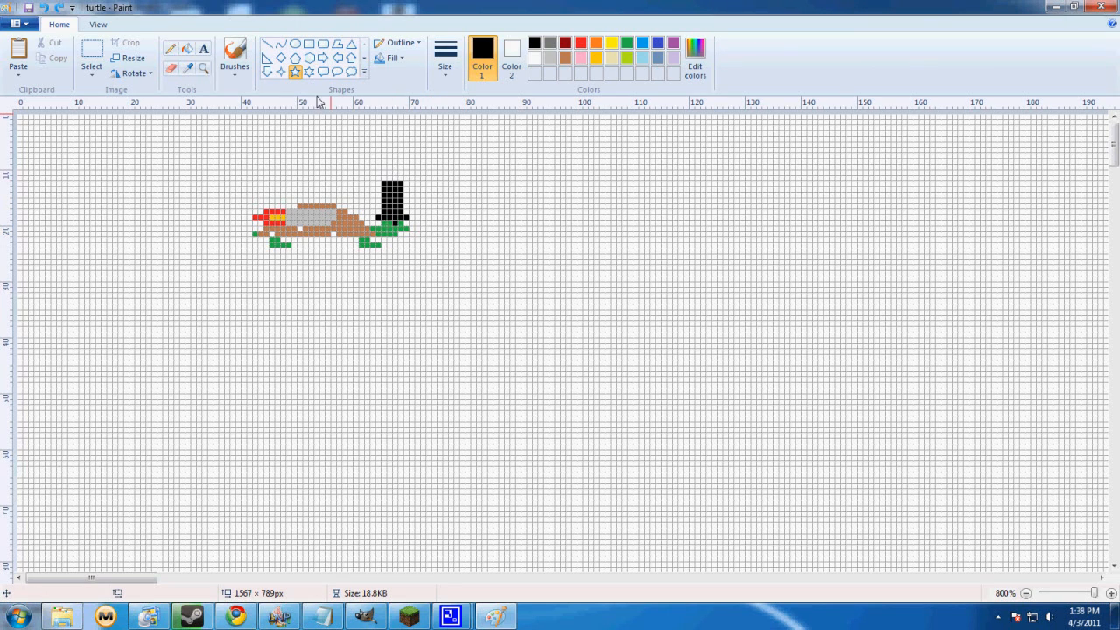
Draw a test line about 63 px wide below the turtle with the Curve tool and undo it
{"action": "left_click", "coordinate": [282, 46]}
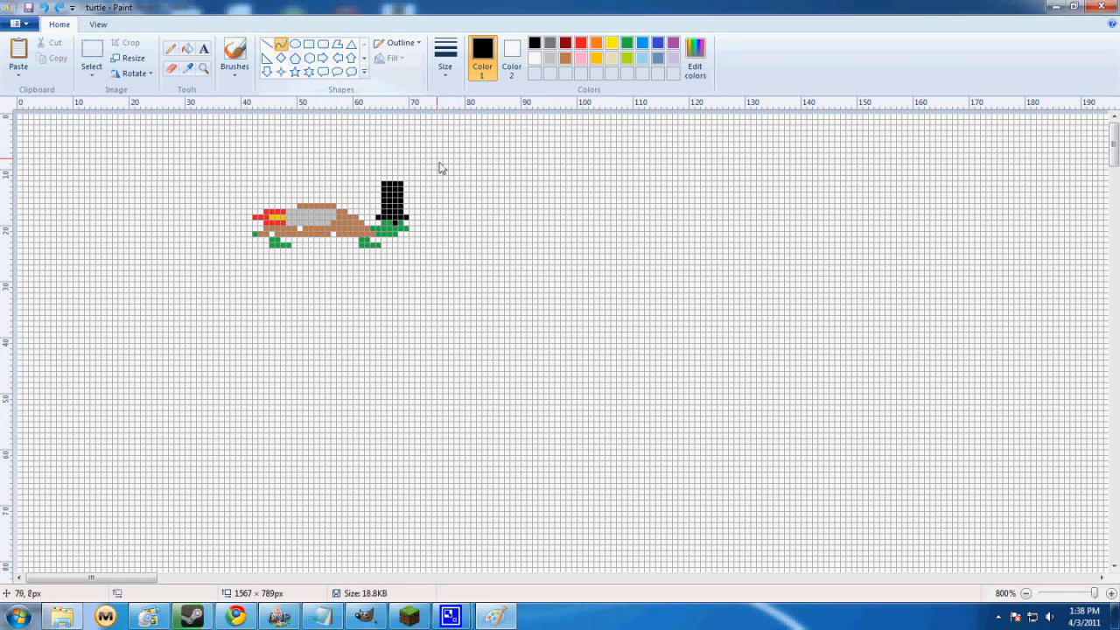
{"action": "mouse_move", "coordinate": [131, 300]}
{"action": "left_mouse_down"}
{"action": "mouse_move", "coordinate": [193, 323]}
{"action": "mouse_move", "coordinate": [480, 335]}
{"action": "left_mouse_up"}
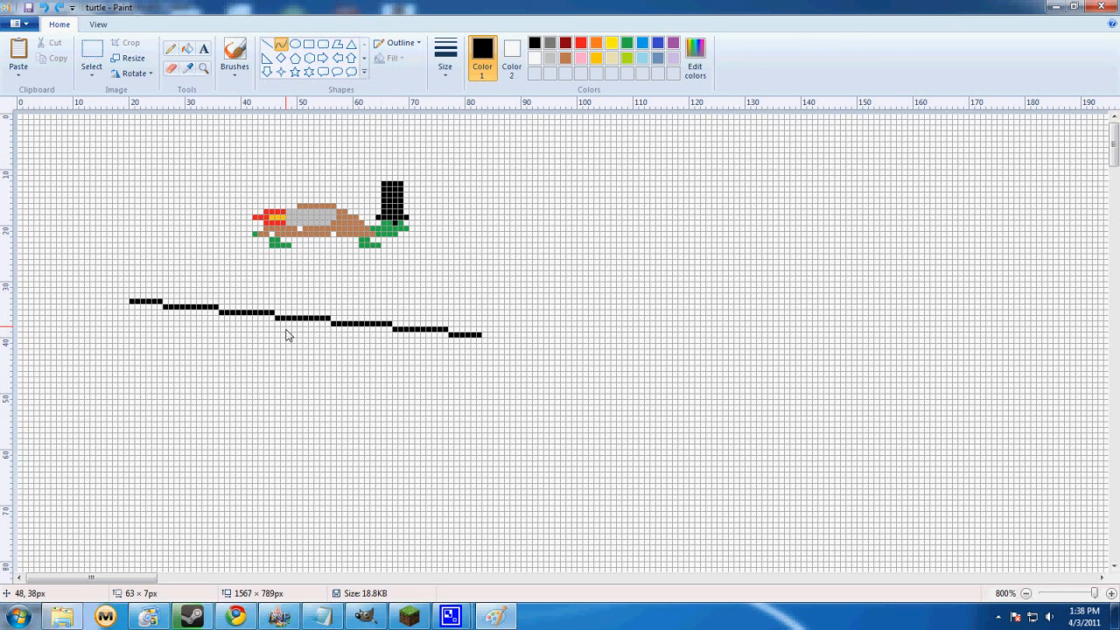
{"action": "key", "text": "ctrl+z"}
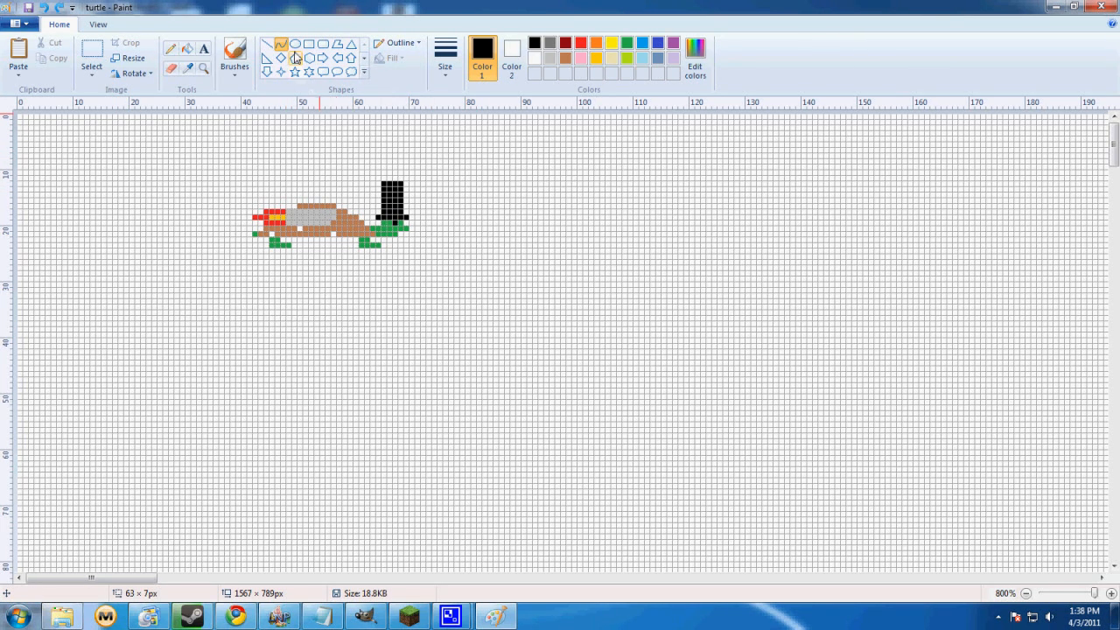
Choose the thinnest line size, draw several straight test lines around the turtle with the Line tool, and undo each one
{"action": "left_click", "coordinate": [454, 77]}
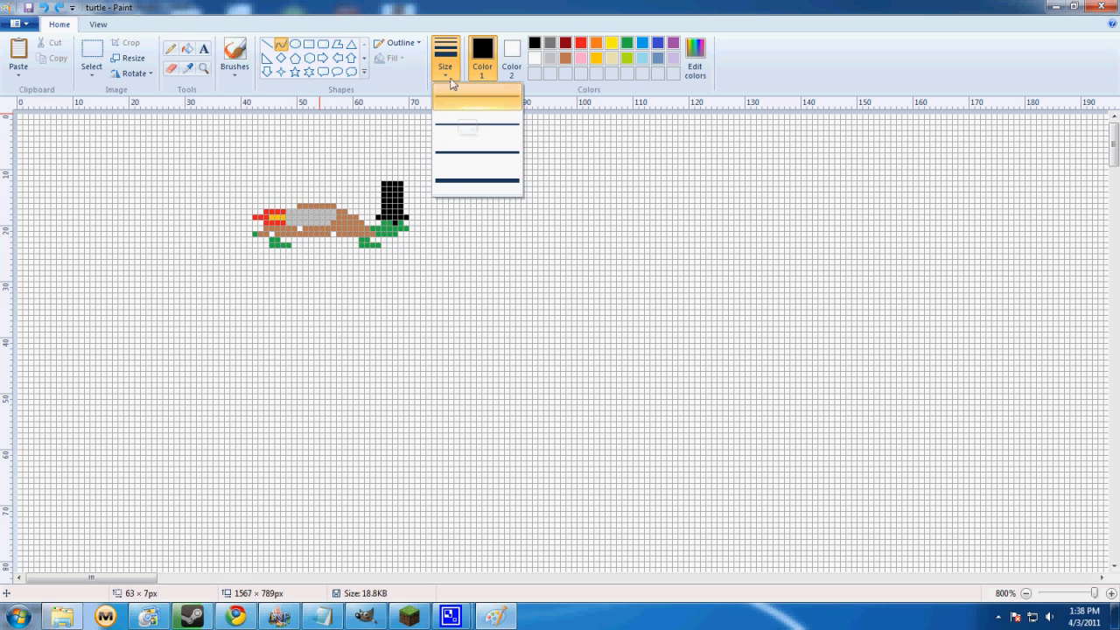
{"action": "left_click", "coordinate": [448, 111]}
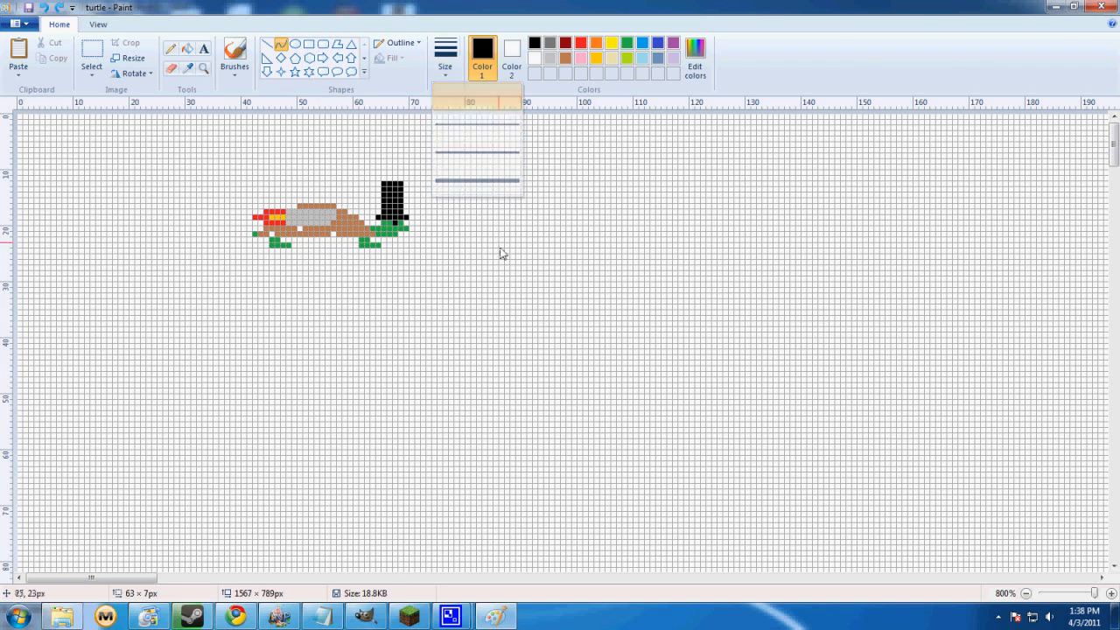
{"action": "left_click", "coordinate": [267, 44]}
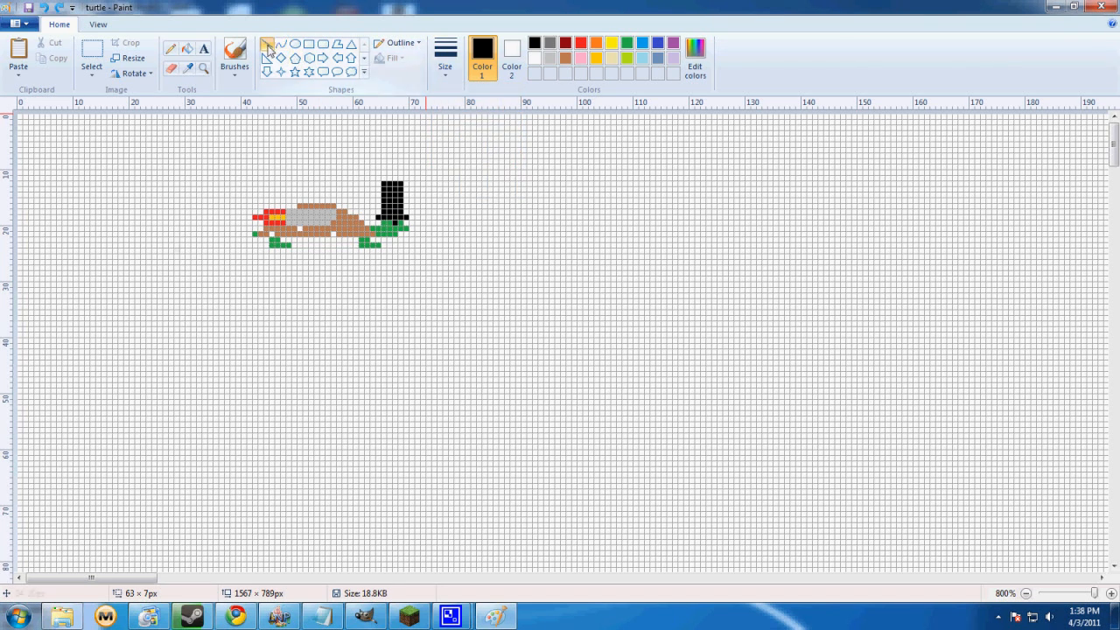
{"action": "left_click_drag", "start_coordinate": [68, 349], "coordinate": [630, 430]}
{"action": "key", "text": "ctrl+z"}
{"action": "left_click_drag", "start_coordinate": [169, 340], "coordinate": [615, 344]}
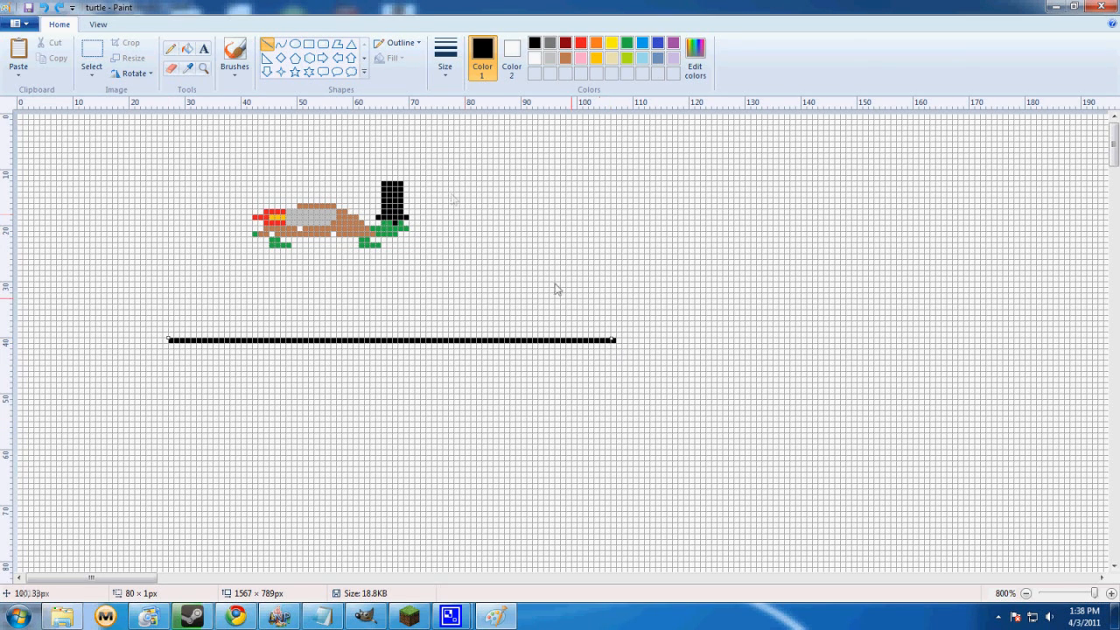
{"action": "key", "text": "ctrl+z"}
{"action": "left_click_drag", "start_coordinate": [527, 164], "coordinate": [631, 332]}
{"action": "key", "text": "ctrl+z"}
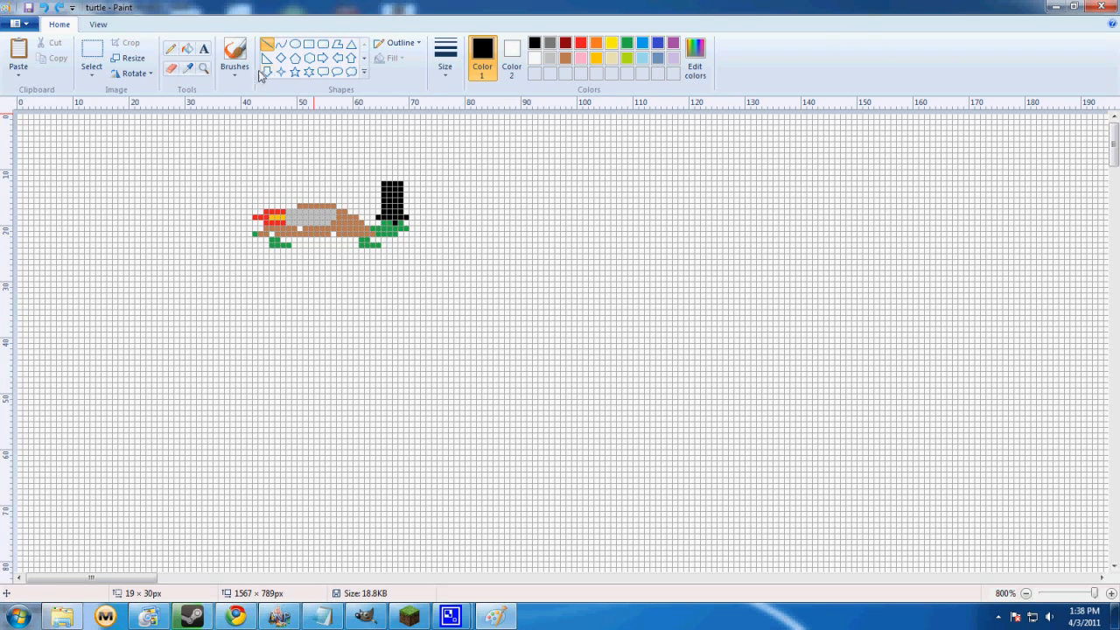
{"action": "left_click_drag", "start_coordinate": [599, 210], "coordinate": [475, 398]}
{"action": "key", "text": "ctrl+z"}
Draw a five-point test star about 49 × 37 px below the turtle and undo it
{"action": "left_click", "coordinate": [295, 71]}
{"action": "mouse_move", "coordinate": [264, 343]}
{"action": "left_mouse_down"}
{"action": "mouse_move", "coordinate": [555, 510]}
{"action": "mouse_move", "coordinate": [532, 548]}
{"action": "left_mouse_up"}
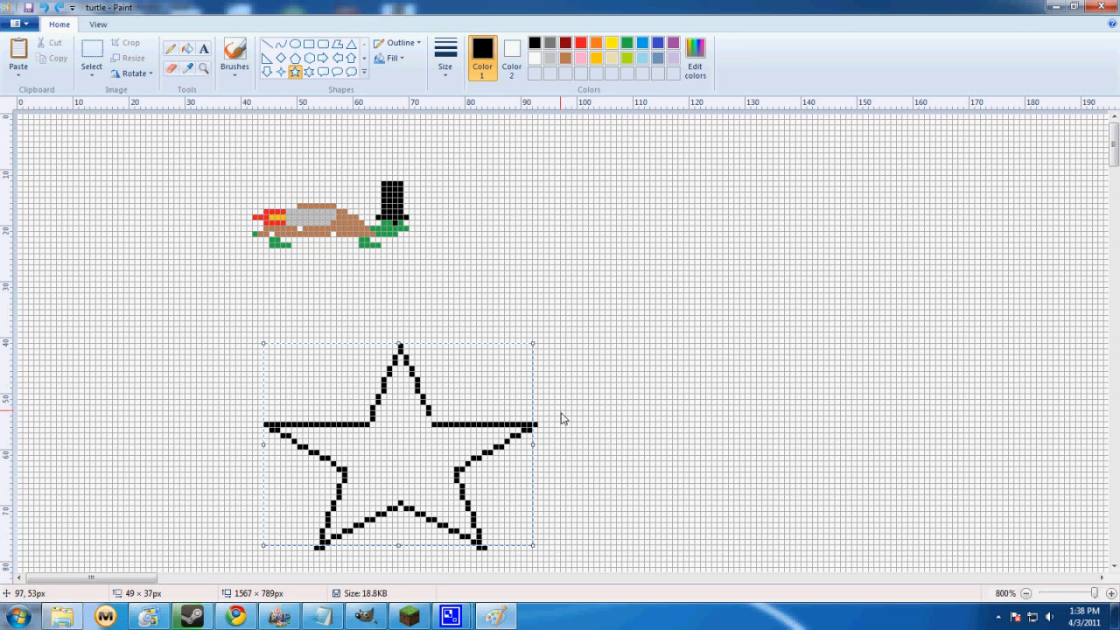
{"action": "key", "text": "ctrl+z"}
Draw a test curve about 80 px wide below the turtle, bend it into an S shape, and undo it
{"action": "left_click", "coordinate": [267, 43]}
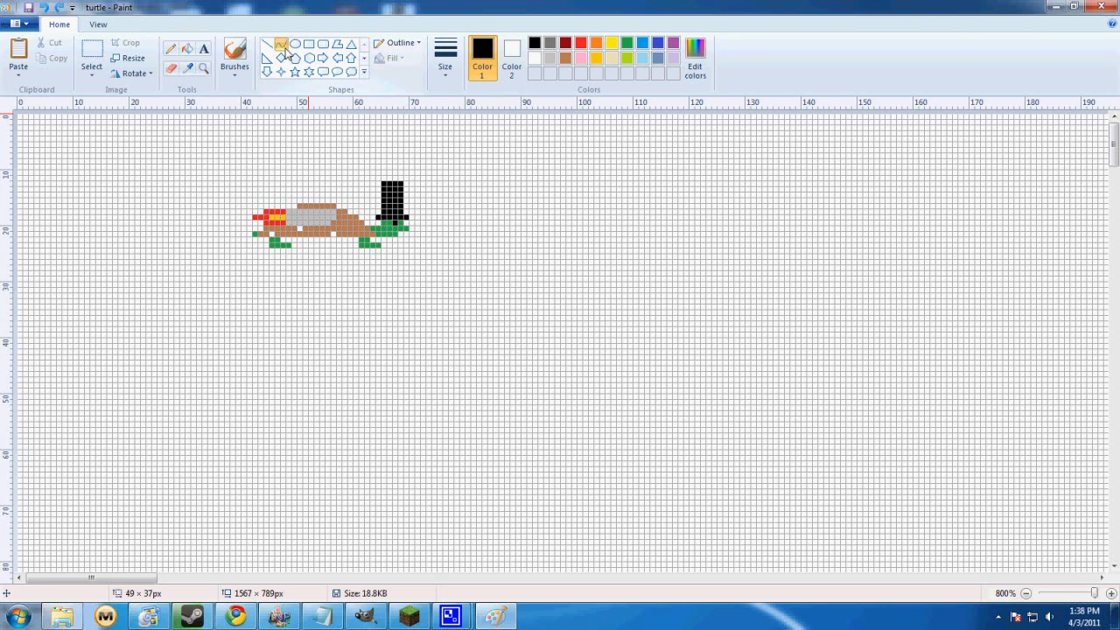
{"action": "left_click", "coordinate": [284, 47]}
{"action": "mouse_move", "coordinate": [199, 340]}
{"action": "left_mouse_down"}
{"action": "mouse_move", "coordinate": [550, 389]}
{"action": "mouse_move", "coordinate": [644, 363]}
{"action": "left_mouse_up"}
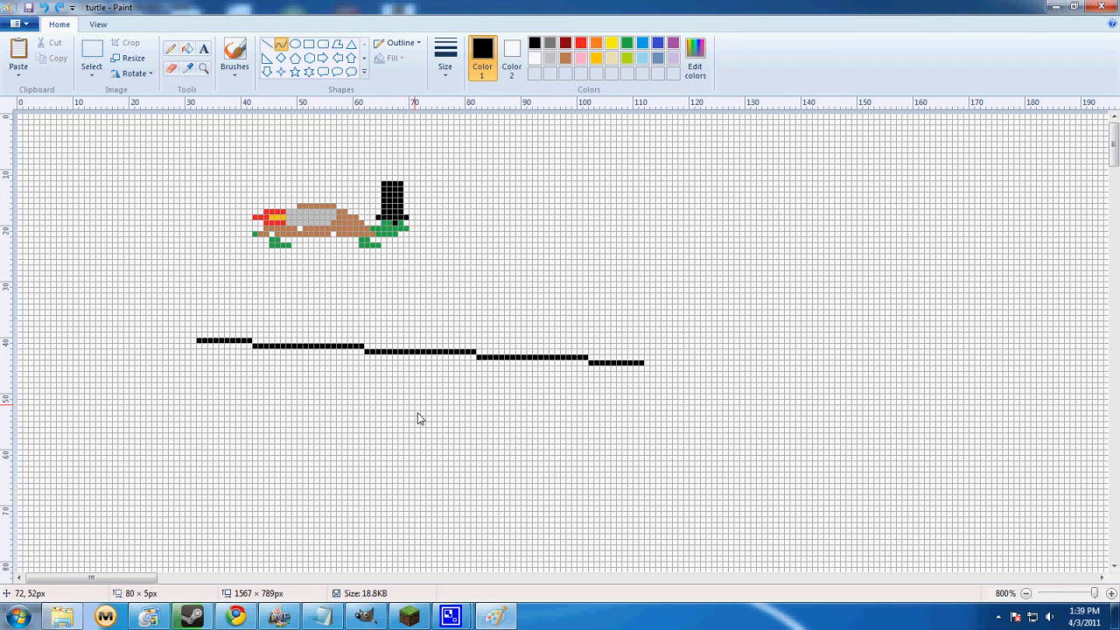
{"action": "left_click_drag", "start_coordinate": [417, 418], "coordinate": [319, 532]}
{"action": "left_click_drag", "start_coordinate": [490, 349], "coordinate": [442, 268]}
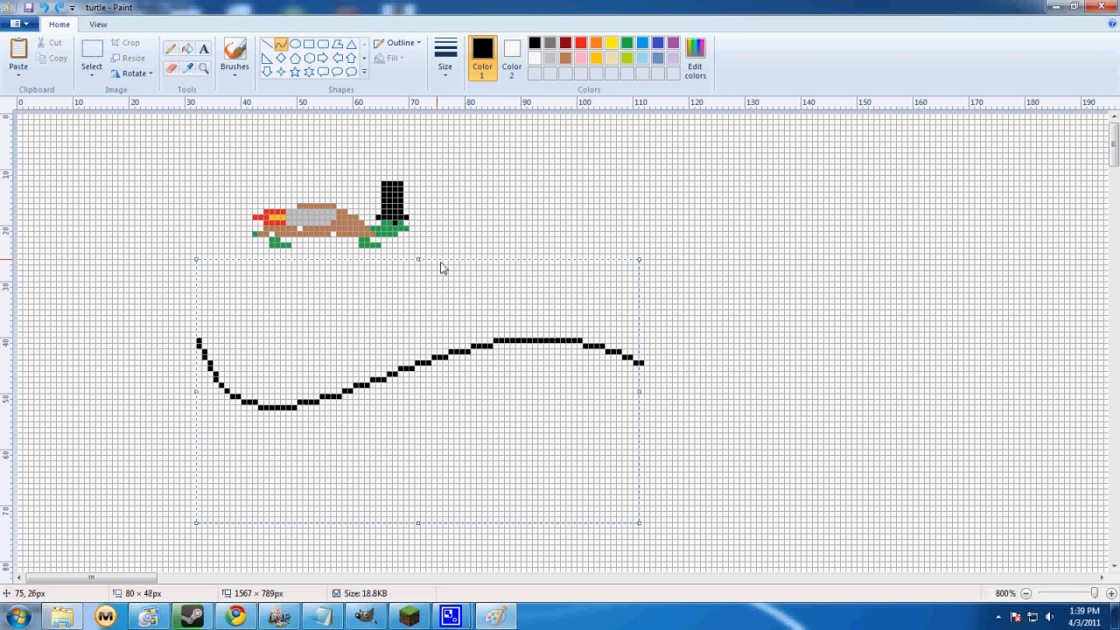
{"action": "key", "text": "ctrl+z"}
{"action": "key", "text": "ctrl+z"}
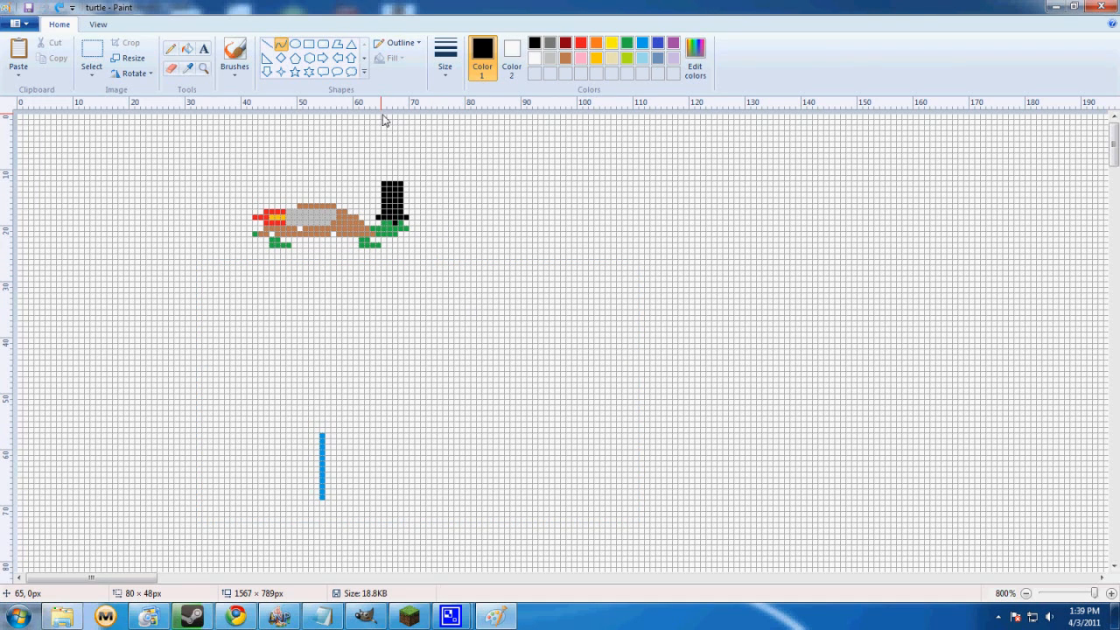
Delete the stray blue vertical line below the turtle using a rectangular selection
{"action": "left_click", "coordinate": [91, 70]}
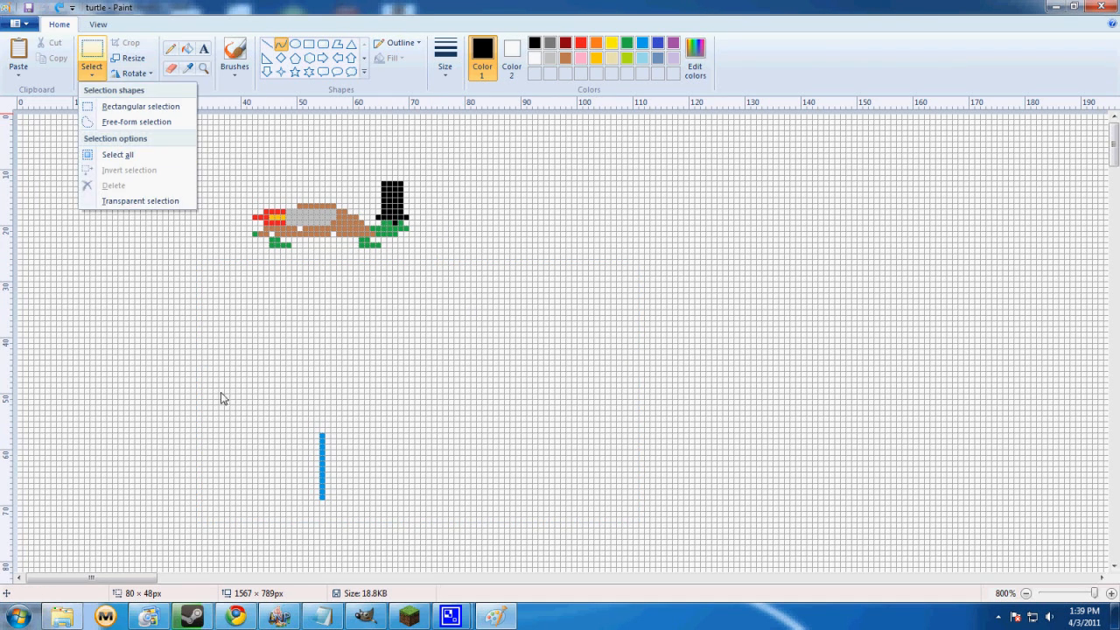
{"action": "left_click", "coordinate": [140, 106]}
{"action": "left_click_drag", "start_coordinate": [223, 389], "coordinate": [450, 573]}
{"action": "key", "text": "Delete"}
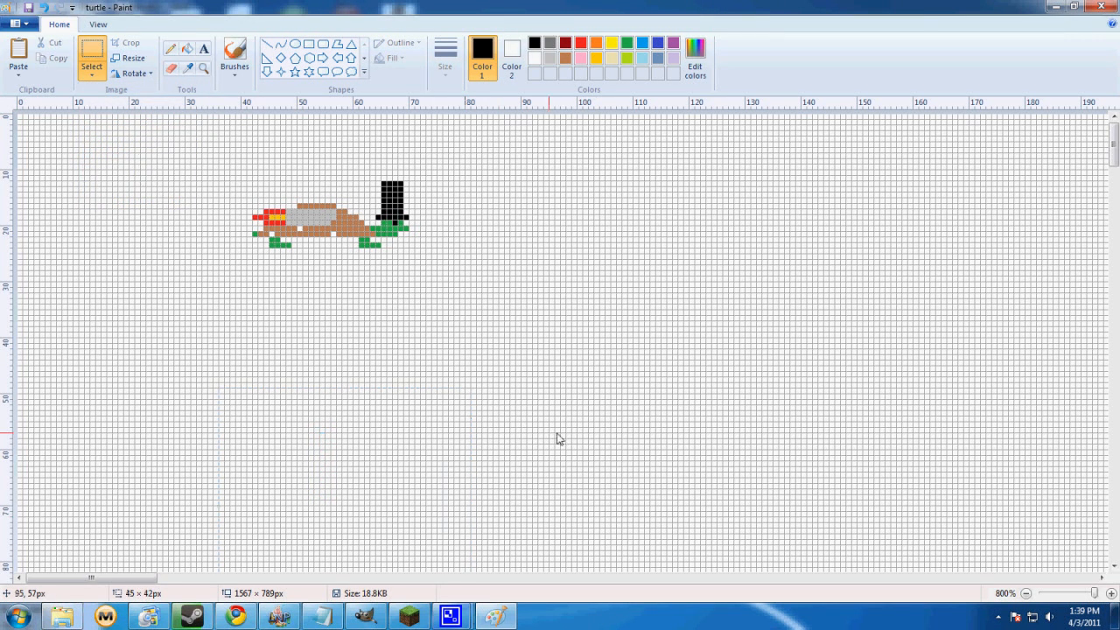
Draw a black oval about 23 × 30 px beside the turtle's hat and delete its lower part to leave an arch
{"action": "left_click", "coordinate": [295, 43]}
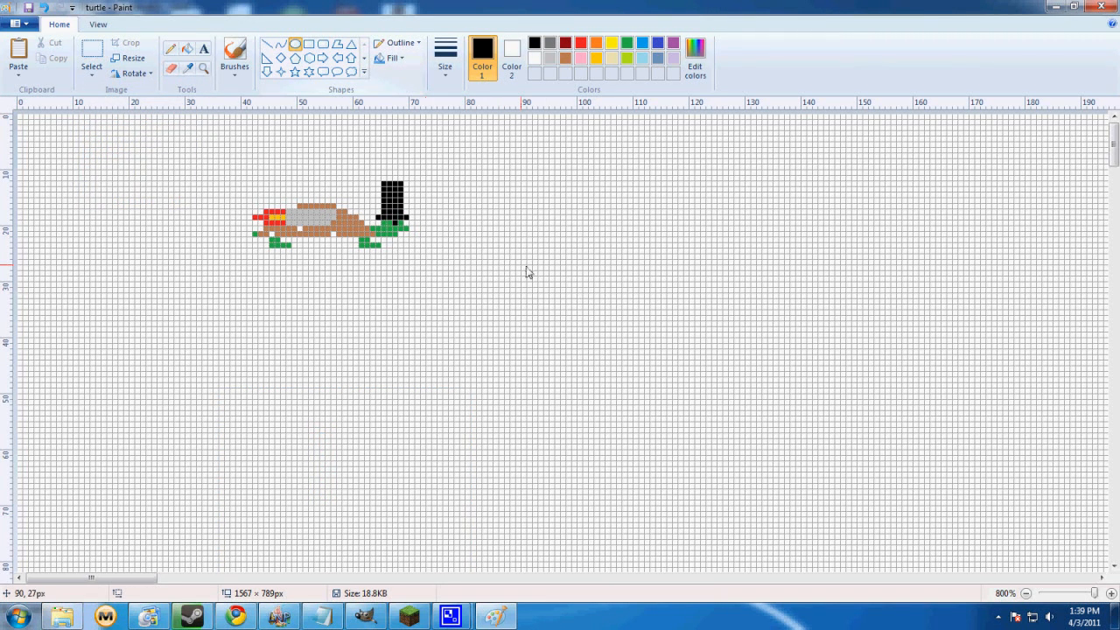
{"action": "left_click_drag", "start_coordinate": [490, 174], "coordinate": [614, 334]}
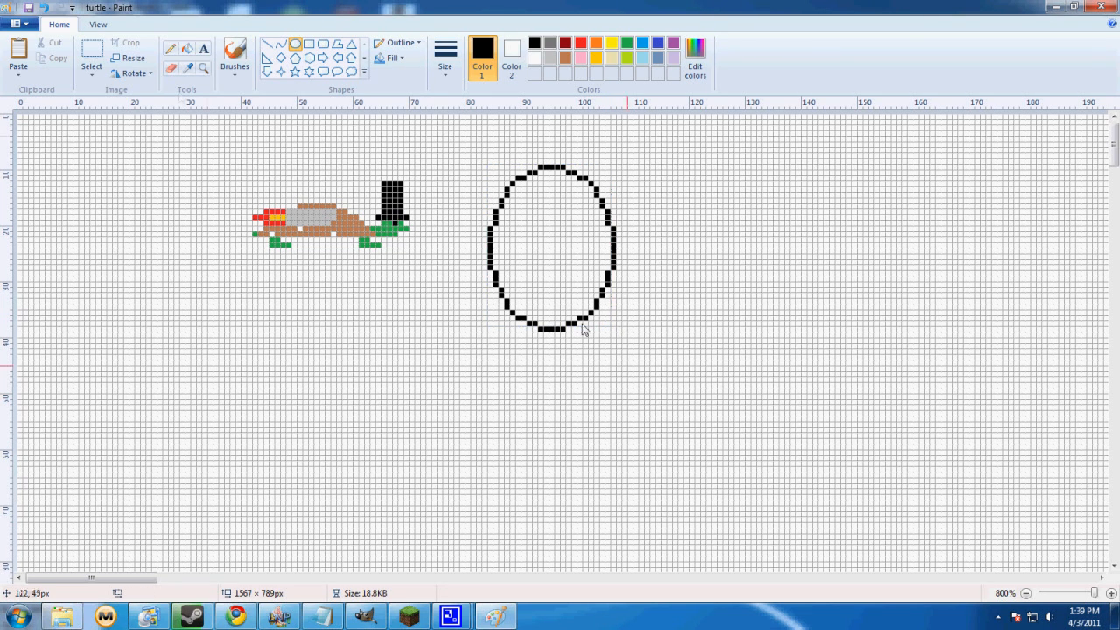
{"action": "left_click", "coordinate": [92, 54]}
{"action": "left_click_drag", "start_coordinate": [464, 272], "coordinate": [696, 371]}
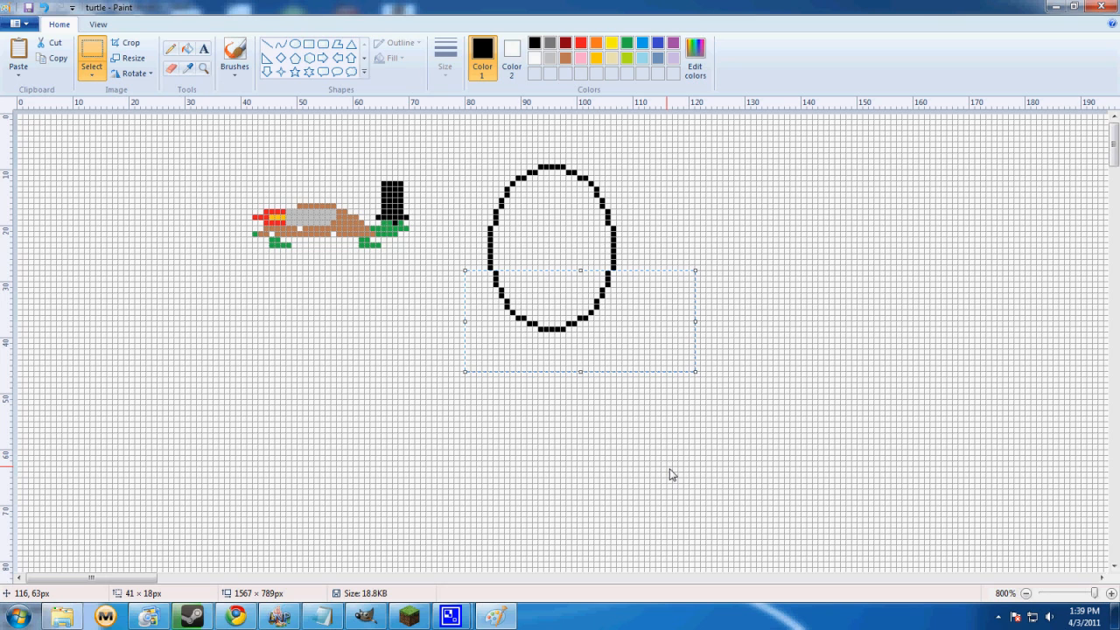
{"action": "key", "text": "Delete"}
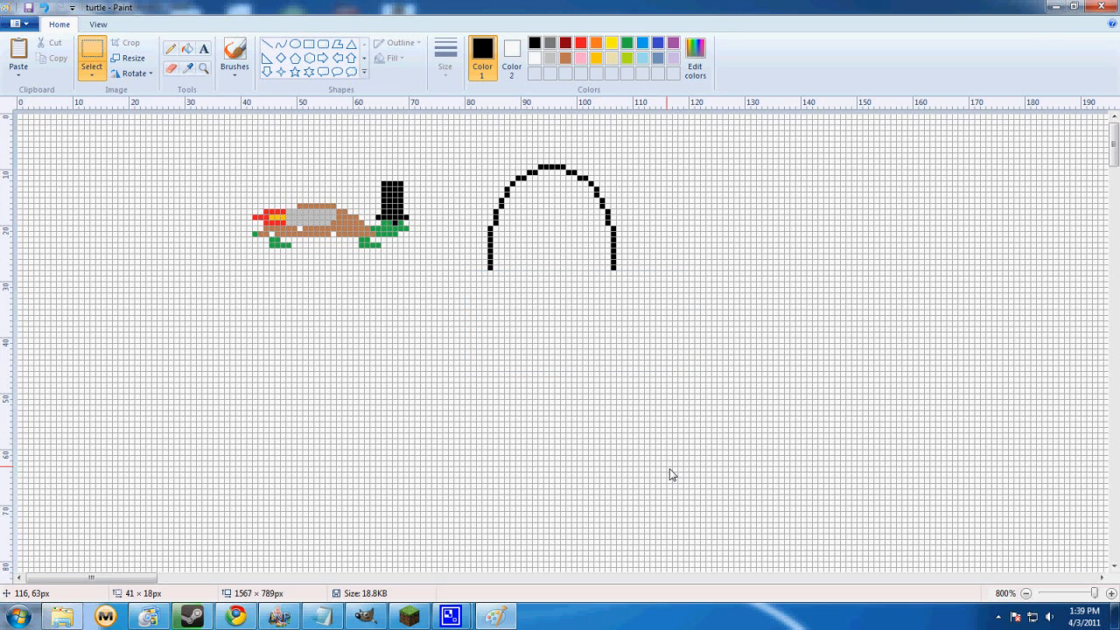
Extend the arch's left end with a straight line slanting inward, about 5 px across and 20 px down
{"action": "left_click", "coordinate": [268, 44]}
{"action": "mouse_move", "coordinate": [491, 276]}
{"action": "left_mouse_down"}
{"action": "mouse_move", "coordinate": [542, 388]}
{"action": "mouse_move", "coordinate": [535, 409]}
{"action": "mouse_move", "coordinate": [520, 390]}
{"action": "left_mouse_up"}
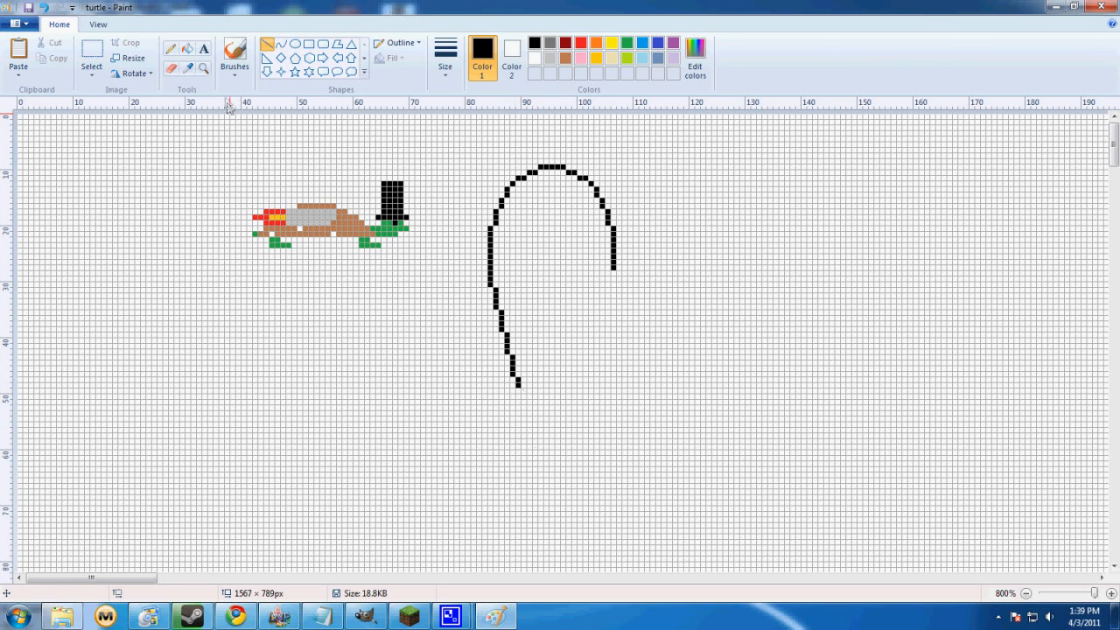
Copy the left half of the arch outline with a rectangular selection and paste it over the right half
{"action": "left_click", "coordinate": [92, 55]}
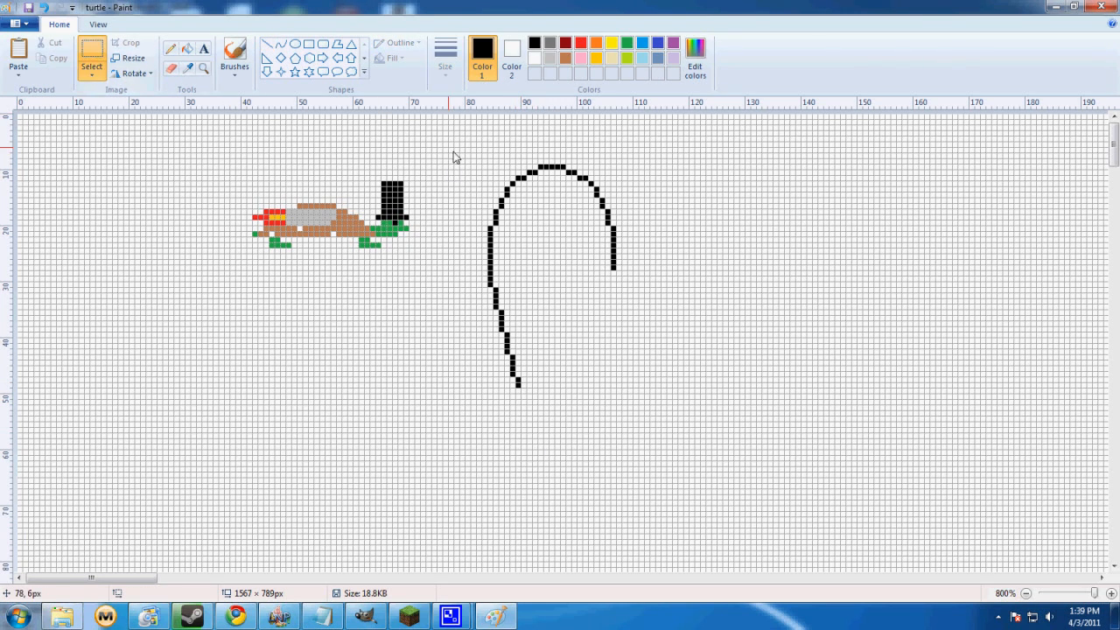
{"action": "mouse_move", "coordinate": [453, 157]}
{"action": "left_mouse_down"}
{"action": "mouse_move", "coordinate": [568, 308]}
{"action": "mouse_move", "coordinate": [550, 407]}
{"action": "left_mouse_up"}
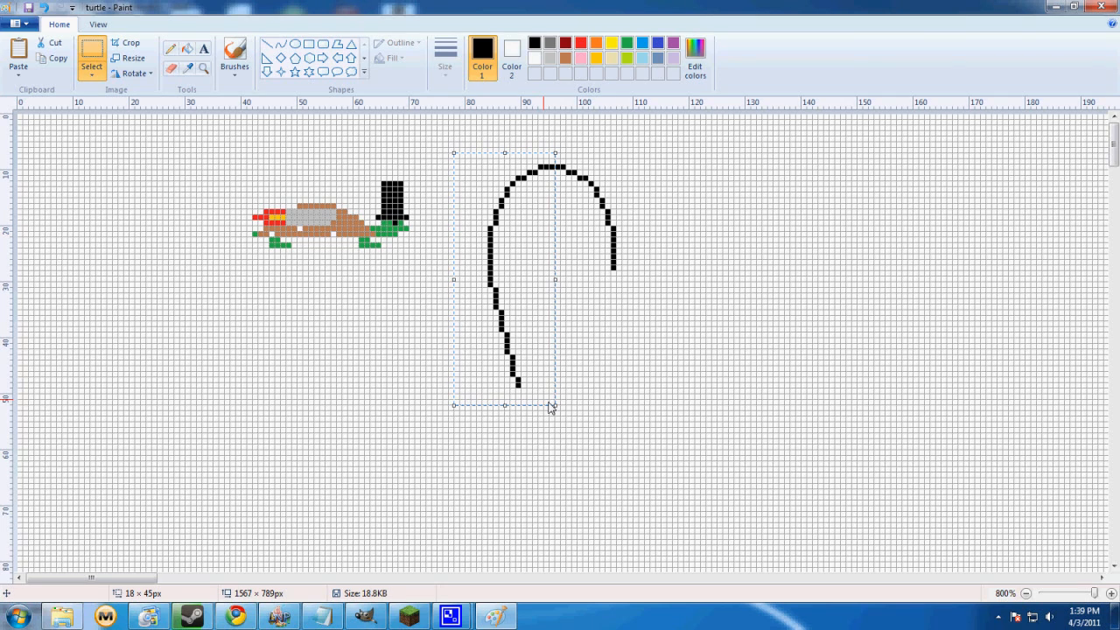
{"action": "key", "text": "ctrl+c"}
{"action": "key", "text": "ctrl+v"}
{"action": "left_click_drag", "start_coordinate": [61, 174], "coordinate": [568, 224]}
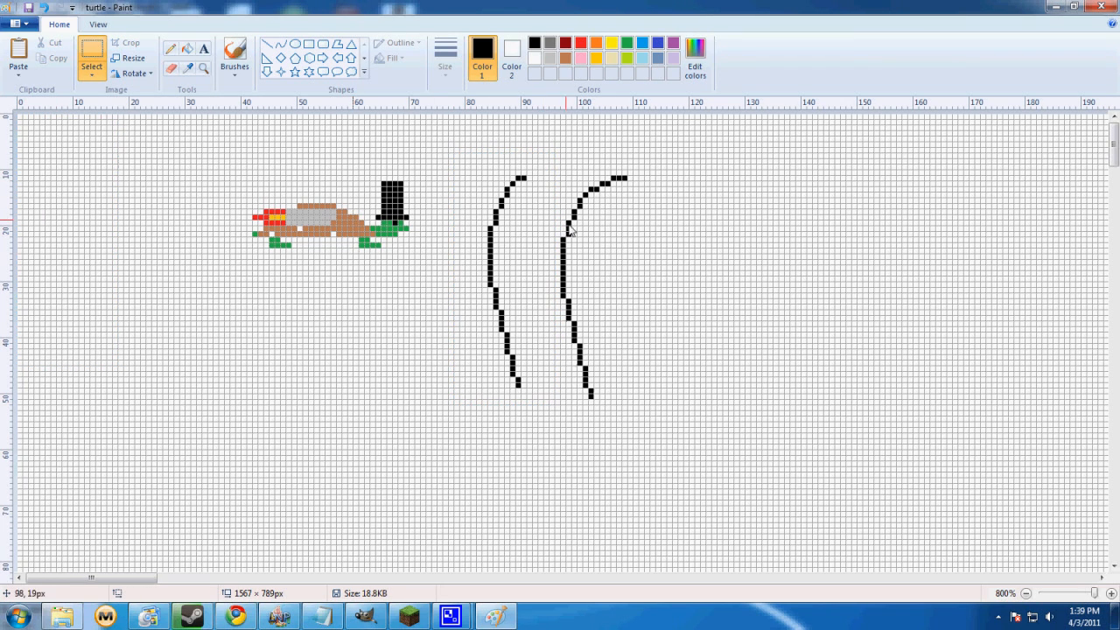
Flip the pasted half horizontally and align it with the left half to form a symmetrical outline open at the bottom
{"action": "left_click", "coordinate": [133, 73]}
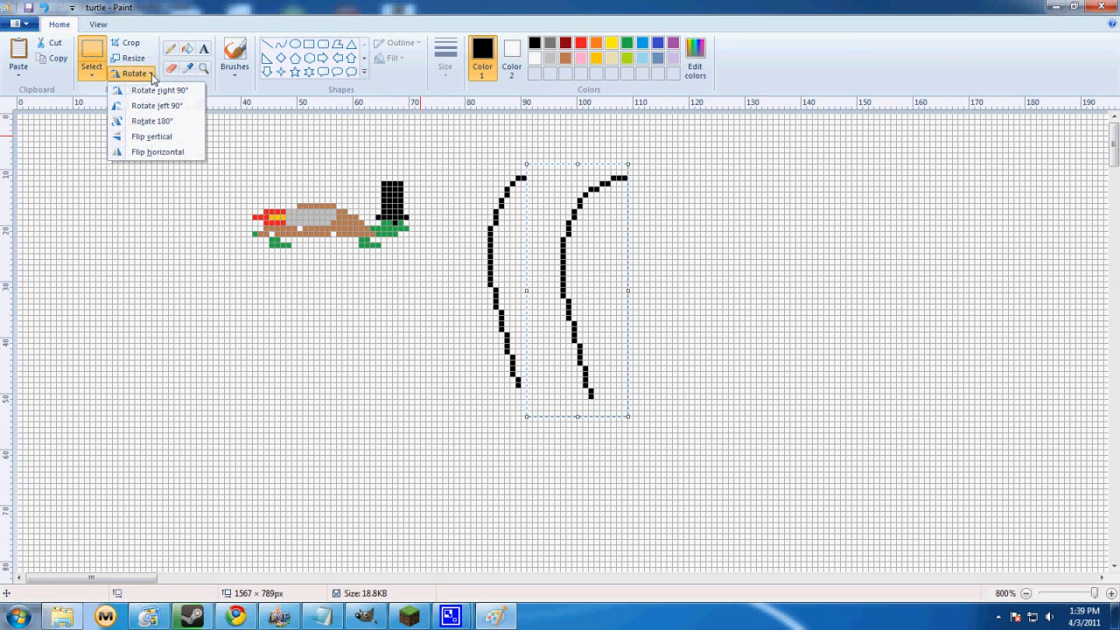
{"action": "left_click", "coordinate": [157, 151]}
{"action": "mouse_move", "coordinate": [562, 245]}
{"action": "left_mouse_down"}
{"action": "mouse_move", "coordinate": [599, 242]}
{"action": "mouse_move", "coordinate": [600, 231]}
{"action": "mouse_move", "coordinate": [586, 234]}
{"action": "mouse_move", "coordinate": [597, 233]}
{"action": "left_mouse_up"}
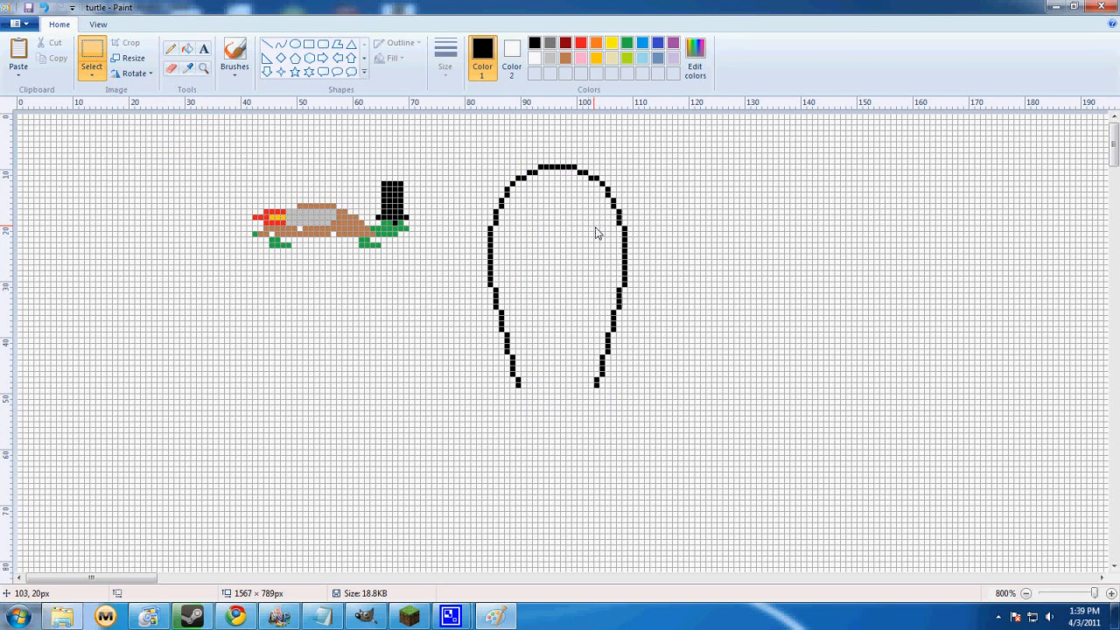
{"action": "left_click", "coordinate": [523, 362]}
Close the open bottom of the symmetrical outline with a straight black horizontal line about 14 px long
{"action": "left_click", "coordinate": [266, 43]}
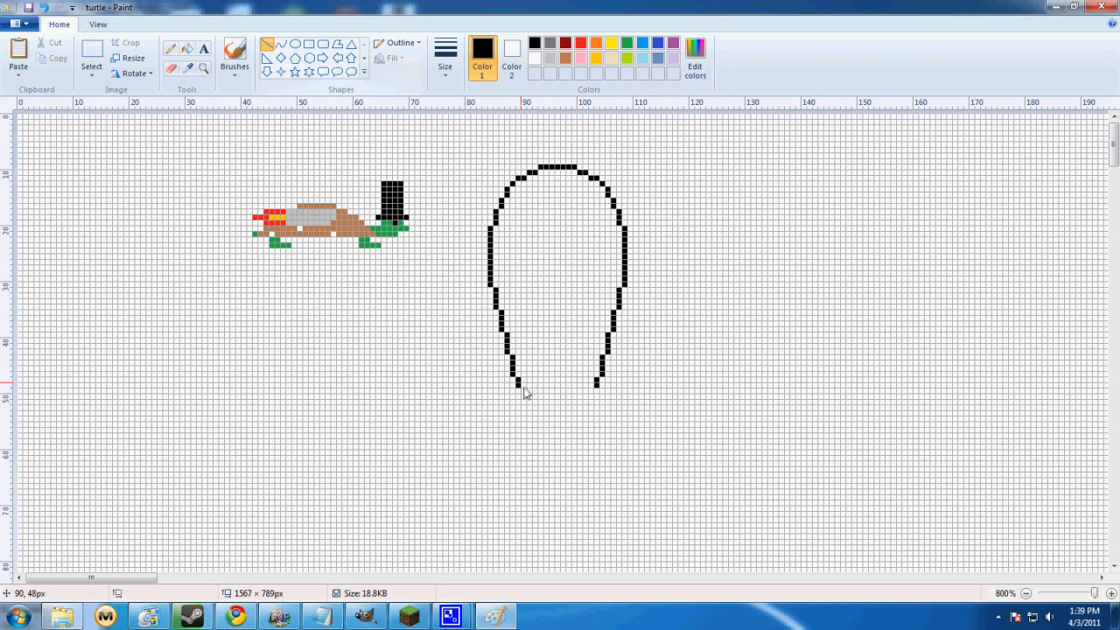
{"action": "left_click_drag", "start_coordinate": [518, 385], "coordinate": [596, 391]}
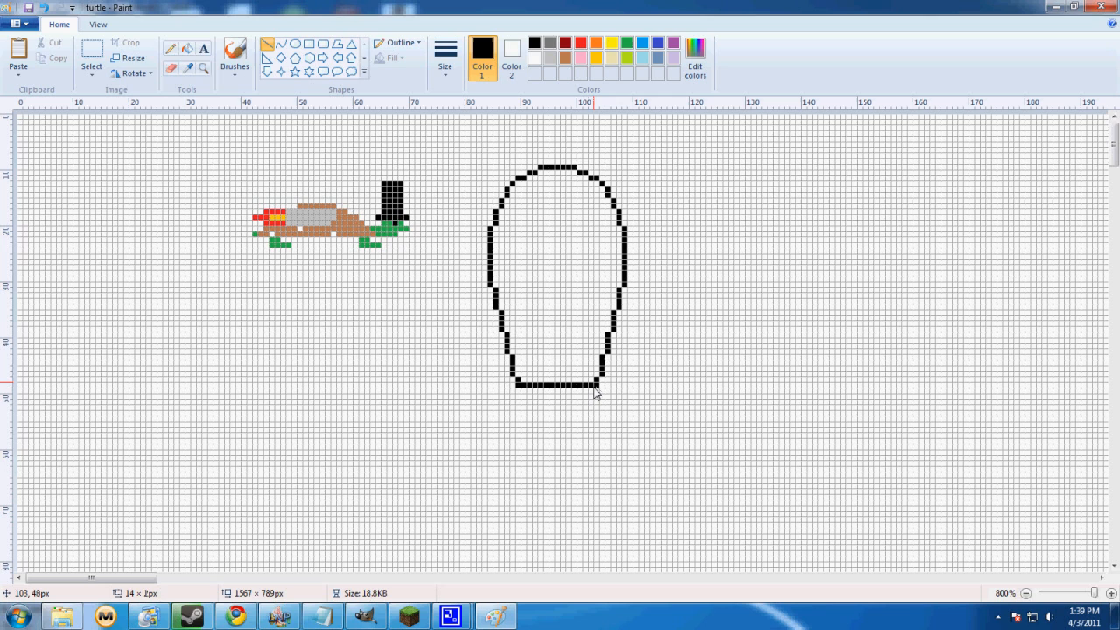
{"action": "left_click", "coordinate": [707, 400]}
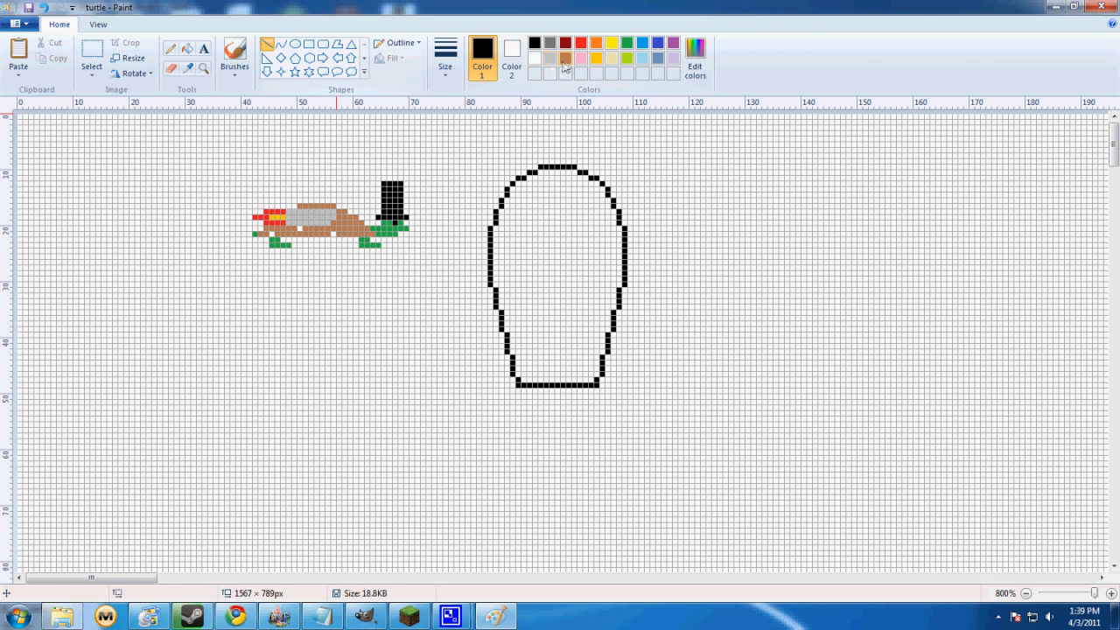
Draw brown lines below the outline: two inward-slanting ones about 9 px tall from its lower corners and a rough basket underneath
{"action": "left_click", "coordinate": [565, 58]}
{"action": "left_click_drag", "start_coordinate": [513, 391], "coordinate": [523, 433]}
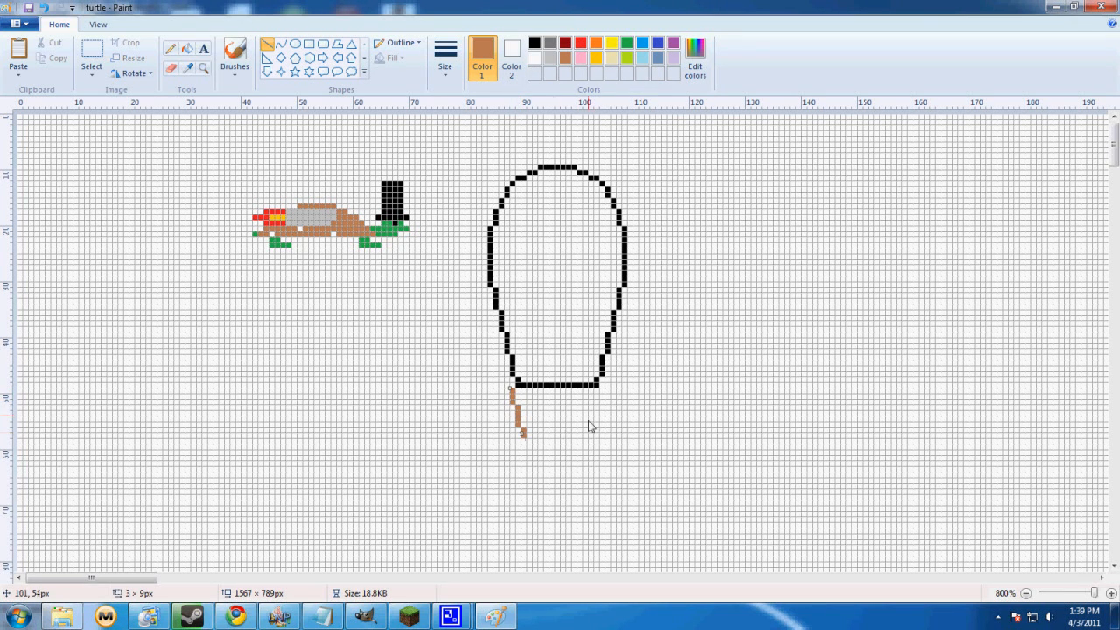
{"action": "left_click_drag", "start_coordinate": [602, 391], "coordinate": [587, 440]}
{"action": "mouse_move", "coordinate": [501, 440]}
{"action": "left_mouse_down"}
{"action": "mouse_move", "coordinate": [625, 458]}
{"action": "mouse_move", "coordinate": [608, 492]}
{"action": "mouse_move", "coordinate": [596, 449]}
{"action": "mouse_move", "coordinate": [618, 482]}
{"action": "mouse_move", "coordinate": [608, 508]}
{"action": "left_mouse_up"}
{"action": "left_click", "coordinate": [645, 482]}
{"action": "left_click", "coordinate": [434, 511]}
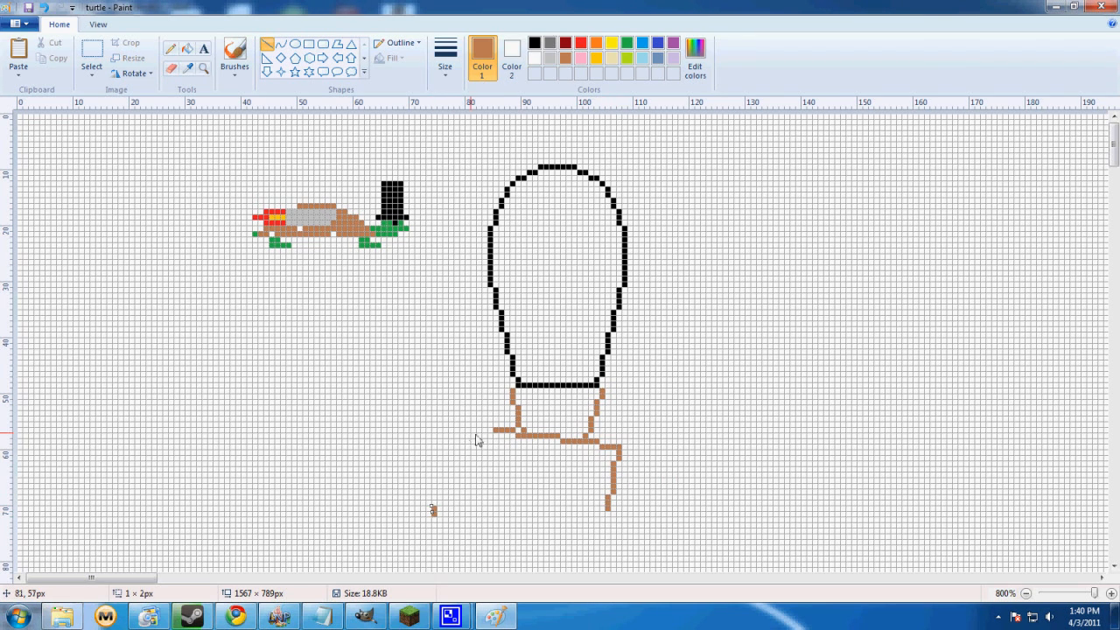
{"action": "left_click_drag", "start_coordinate": [494, 432], "coordinate": [479, 499]}
Undo everything drawn beside the turtle, including the brown lines and the whole black outline, leaving only the turtle
{"action": "key", "text": "ctrl+z"}
{"action": "key", "text": "ctrl+z"}
{"action": "key", "text": "ctrl+z"}
{"action": "key", "text": "ctrl+z"}
{"action": "key", "text": "ctrl+z"}
{"action": "key", "text": "ctrl+z"}
{"action": "key", "text": "ctrl+z"}
{"action": "key", "text": "ctrl+z"}
{"action": "key", "text": "ctrl+z"}
{"action": "key", "text": "ctrl+z"}
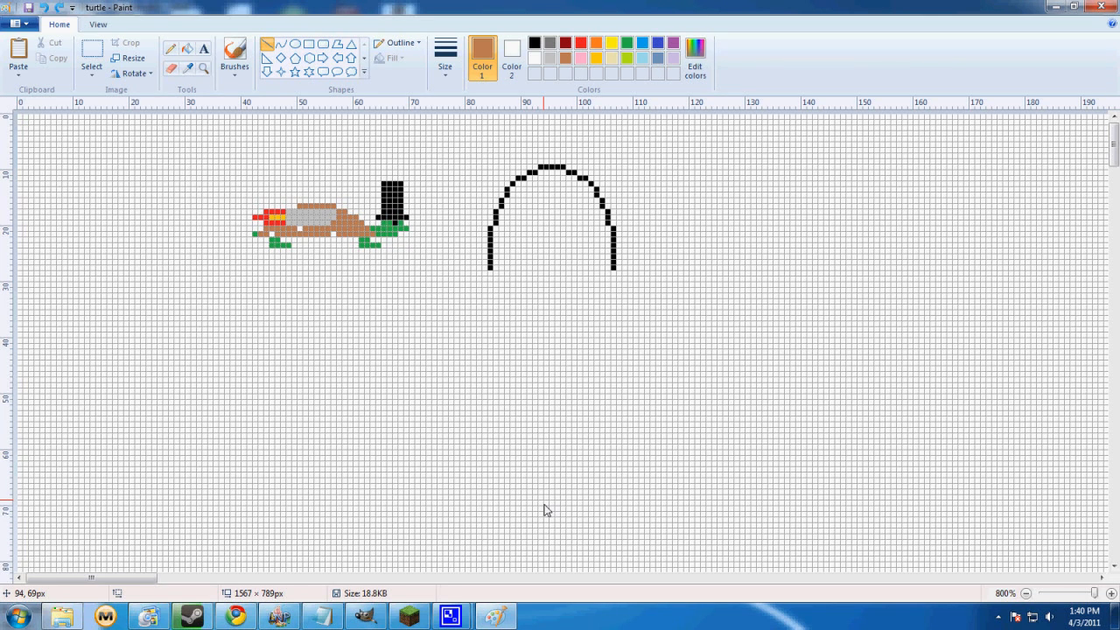
{"action": "key", "text": "ctrl+z"}
{"action": "key", "text": "ctrl+z"}
{"action": "key", "text": "ctrl+z"}
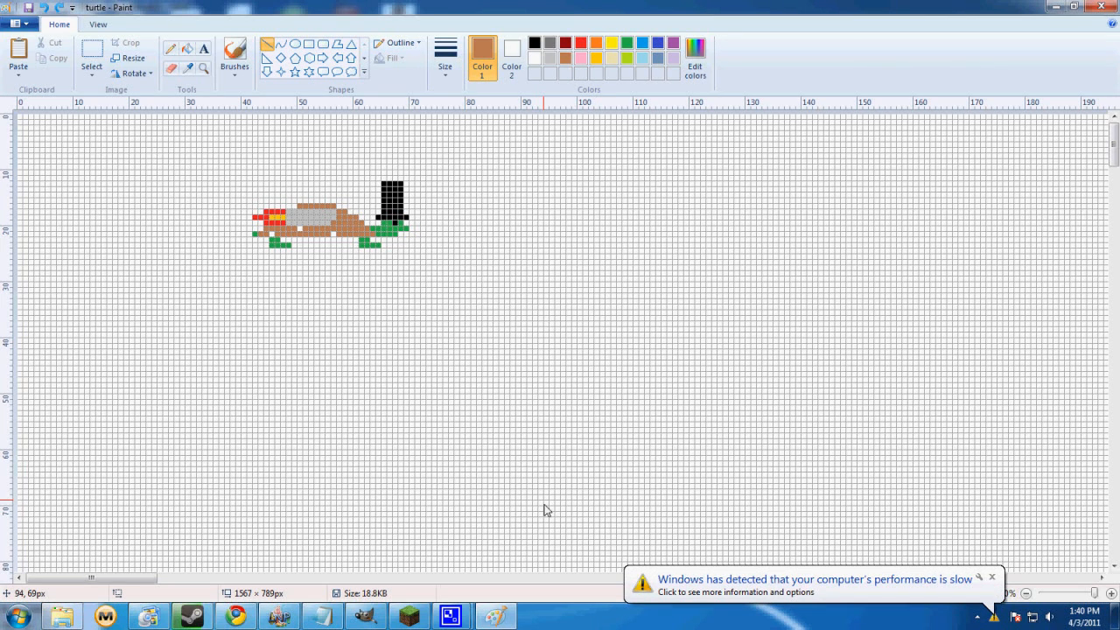
Dismiss the system performance notification, switch to GIMP and move its toolbox up until the tool options are fully visible
{"action": "left_click", "coordinate": [992, 577]}
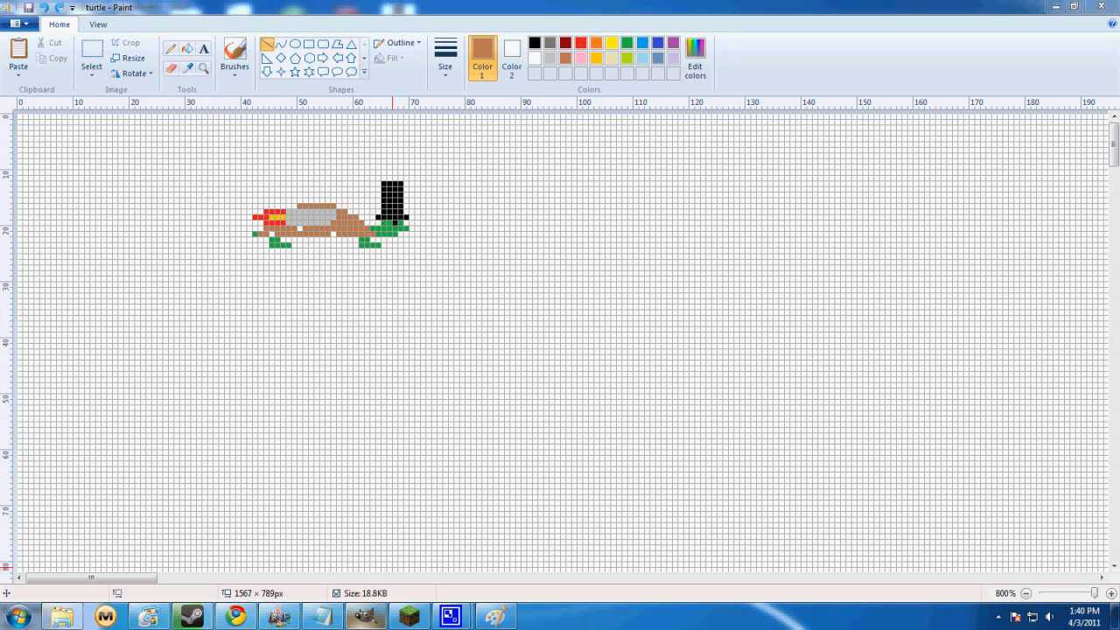
{"action": "left_click", "coordinate": [363, 616]}
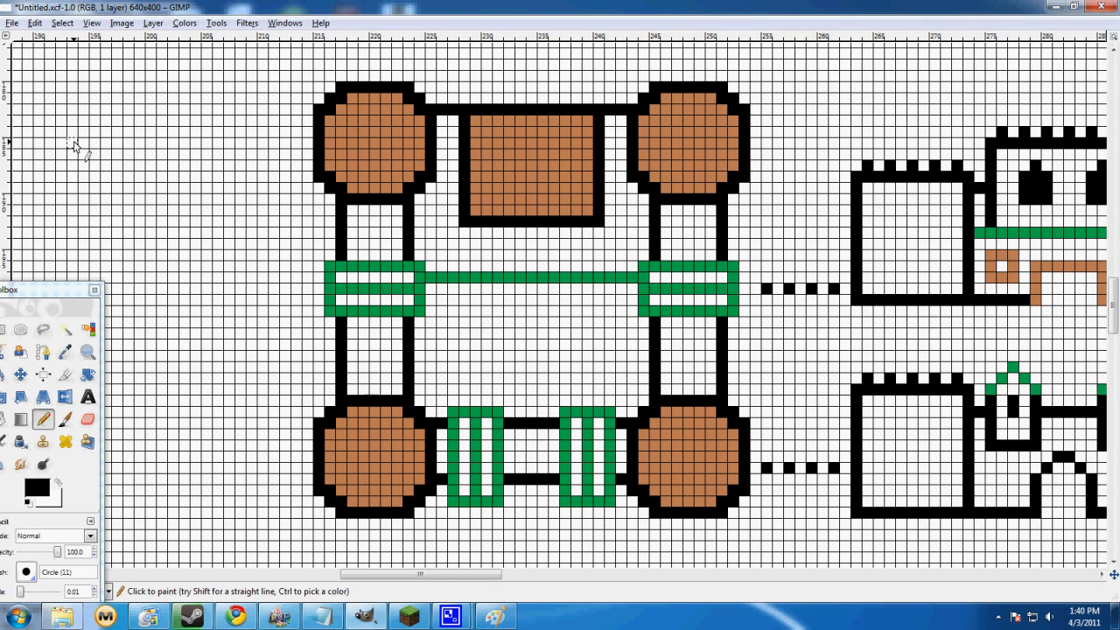
{"action": "left_click_drag", "start_coordinate": [55, 292], "coordinate": [85, 23]}
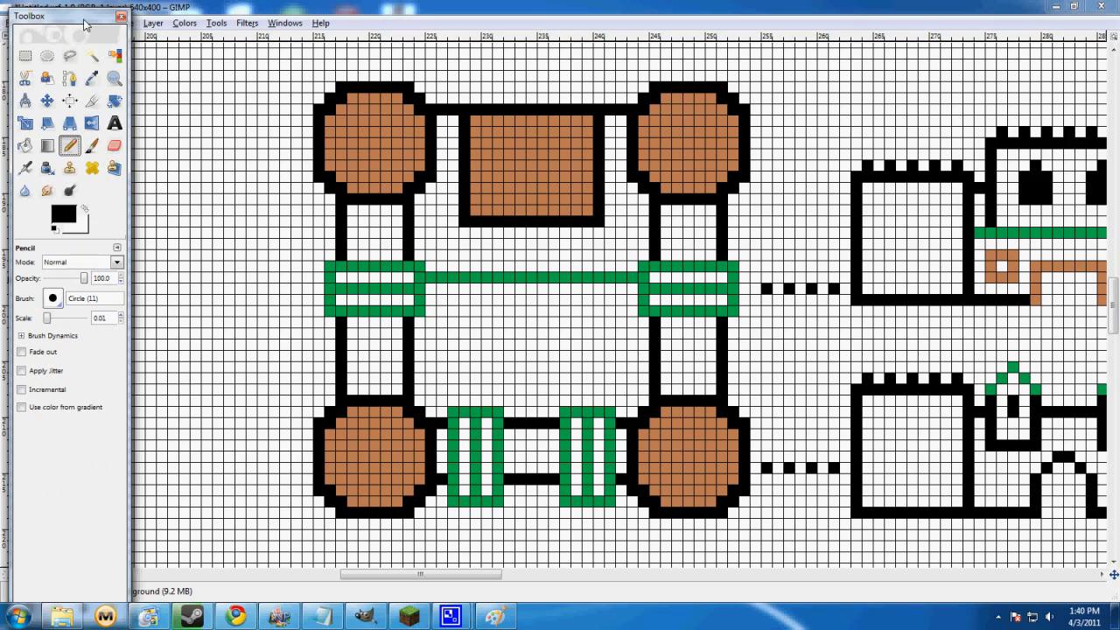
Switch to Chrome and bring up the barracks.gif reference image
{"action": "mouse_move", "coordinate": [229, 617]}
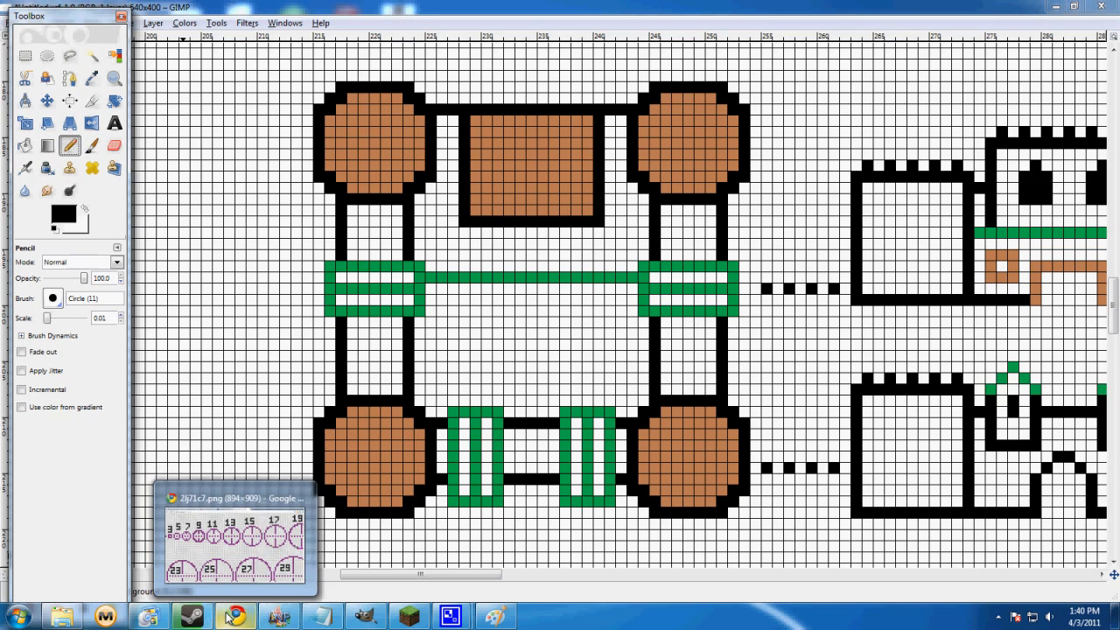
{"action": "left_click", "coordinate": [235, 536]}
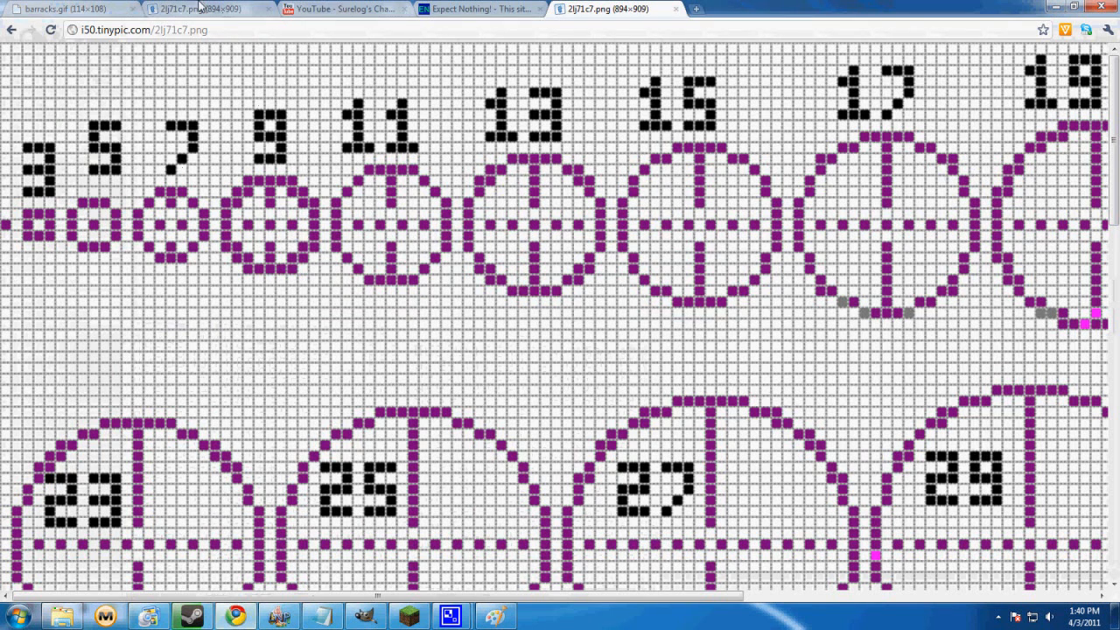
{"action": "left_click", "coordinate": [127, 10]}
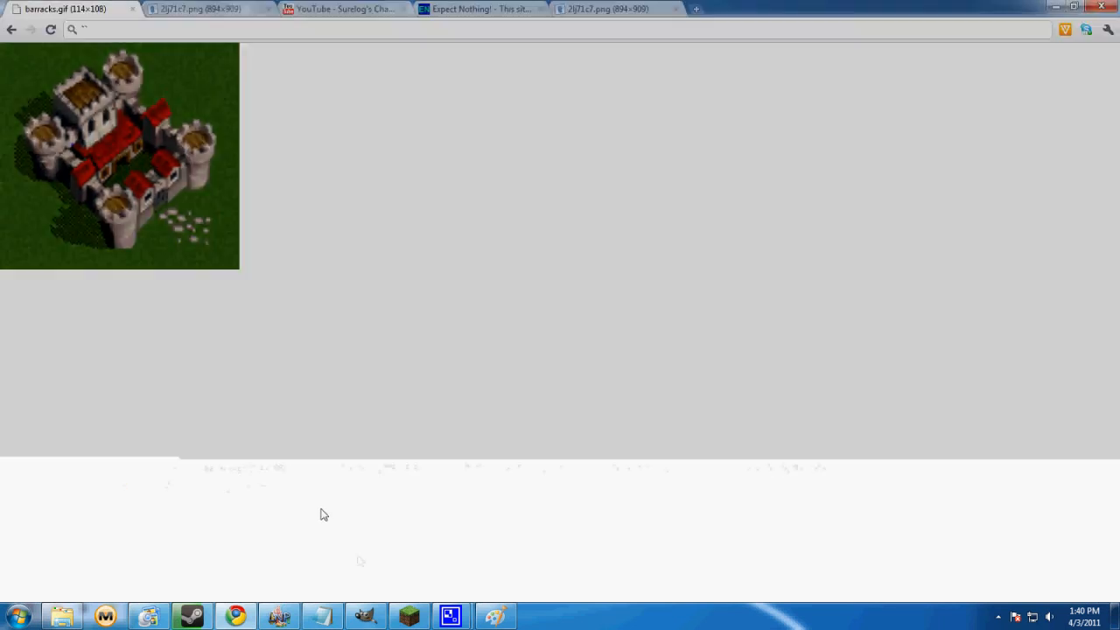
Return to GIMP, restore and widen its image window beside the barracks reference, and place the toolbox below the reference picture
{"action": "left_click", "coordinate": [365, 617]}
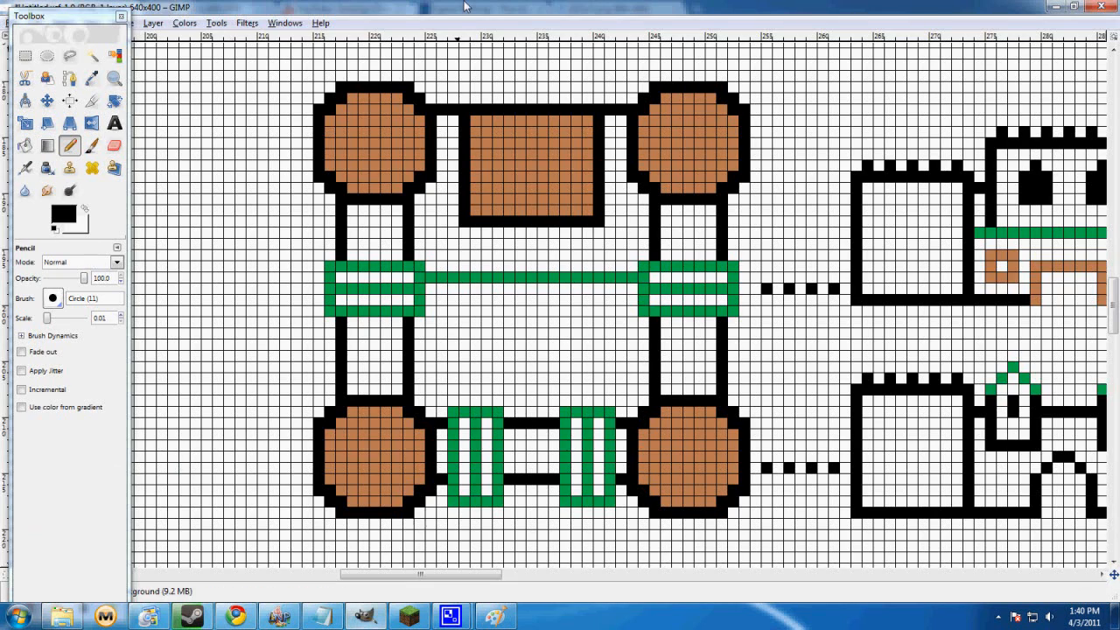
{"action": "double_click", "coordinate": [464, 7]}
{"action": "left_click_drag", "start_coordinate": [75, 18], "coordinate": [75, 252]}
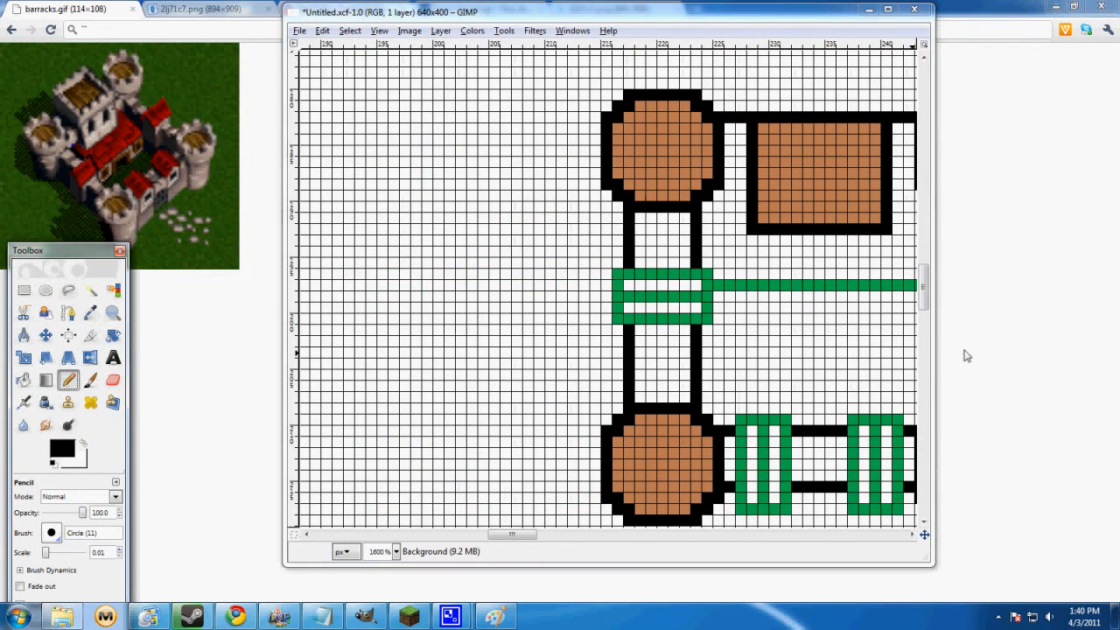
{"action": "left_click", "coordinate": [930, 332]}
{"action": "left_click_drag", "start_coordinate": [933, 331], "coordinate": [1073, 333]}
{"action": "left_click_drag", "start_coordinate": [546, 536], "coordinate": [551, 535]}
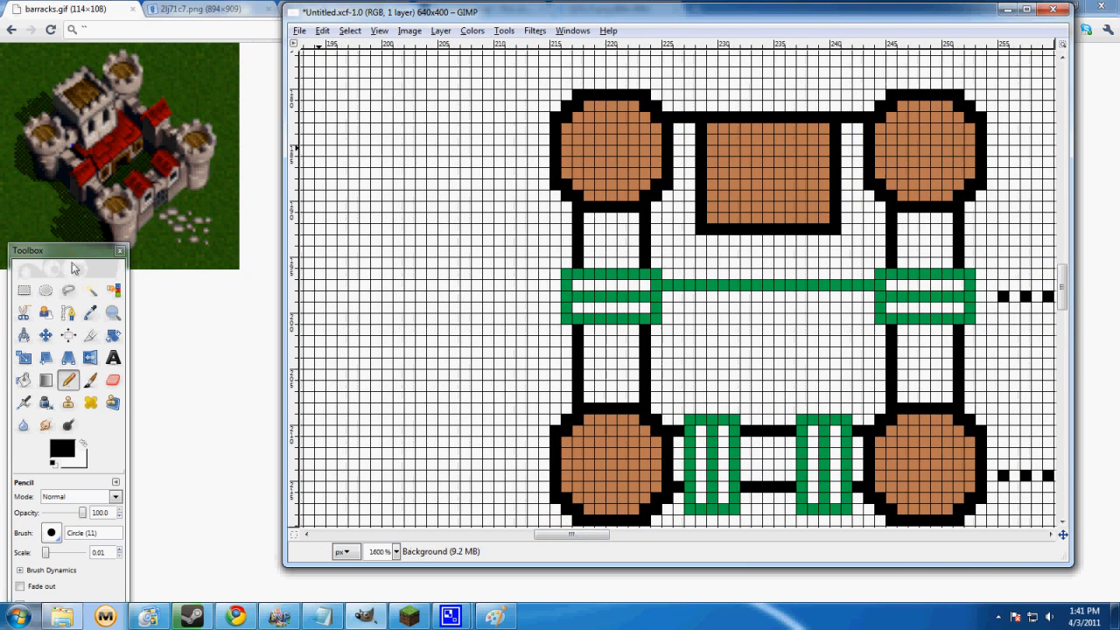
{"action": "left_click_drag", "start_coordinate": [74, 269], "coordinate": [76, 317]}
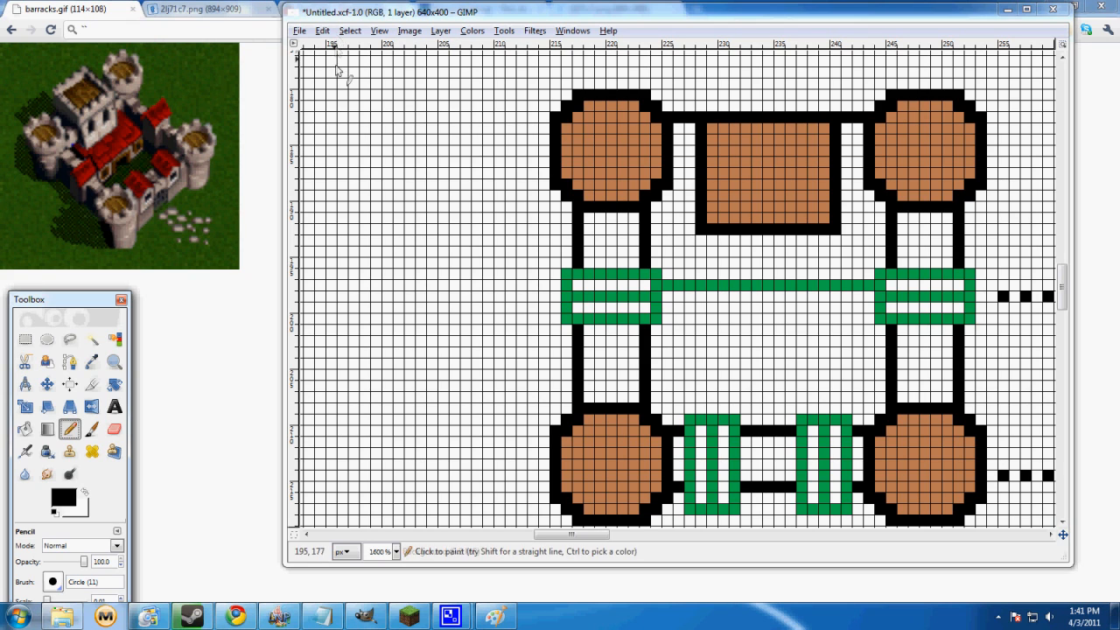
{"action": "left_click", "coordinate": [300, 31]}
{"action": "left_click", "coordinate": [317, 44]}
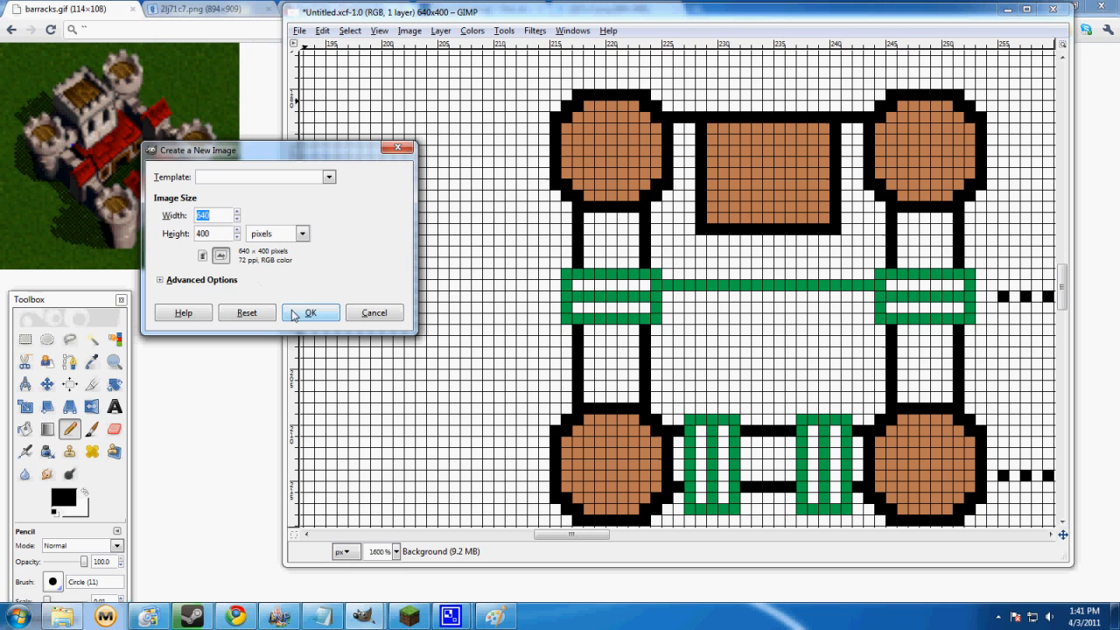
{"action": "left_click", "coordinate": [371, 313]}
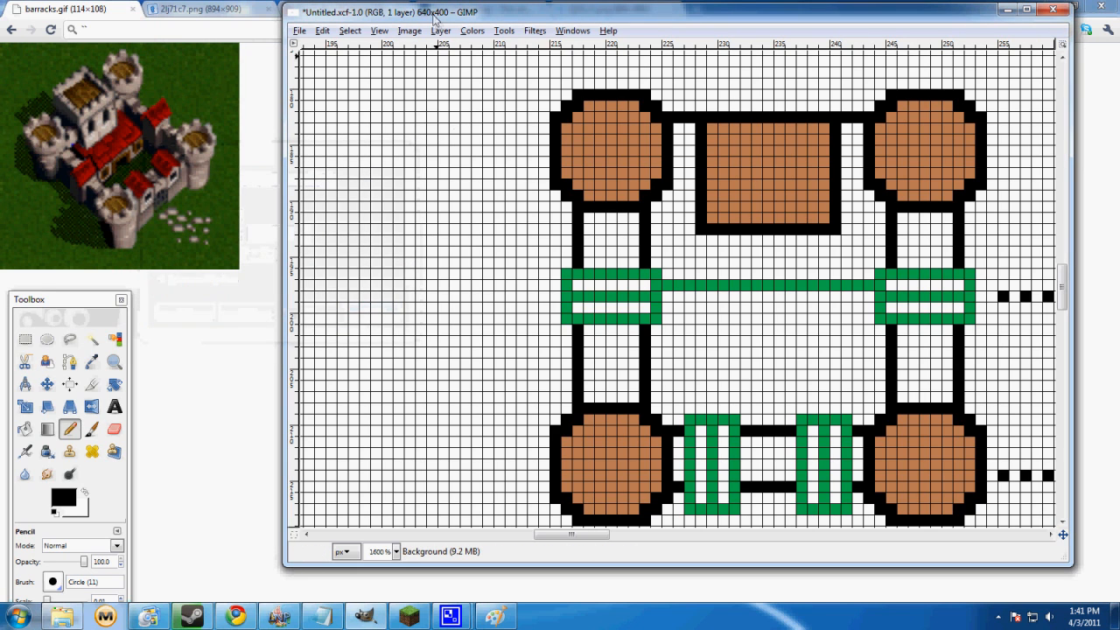
Hide the pixel grid on the castle drawing and show it again
{"action": "left_click", "coordinate": [411, 32]}
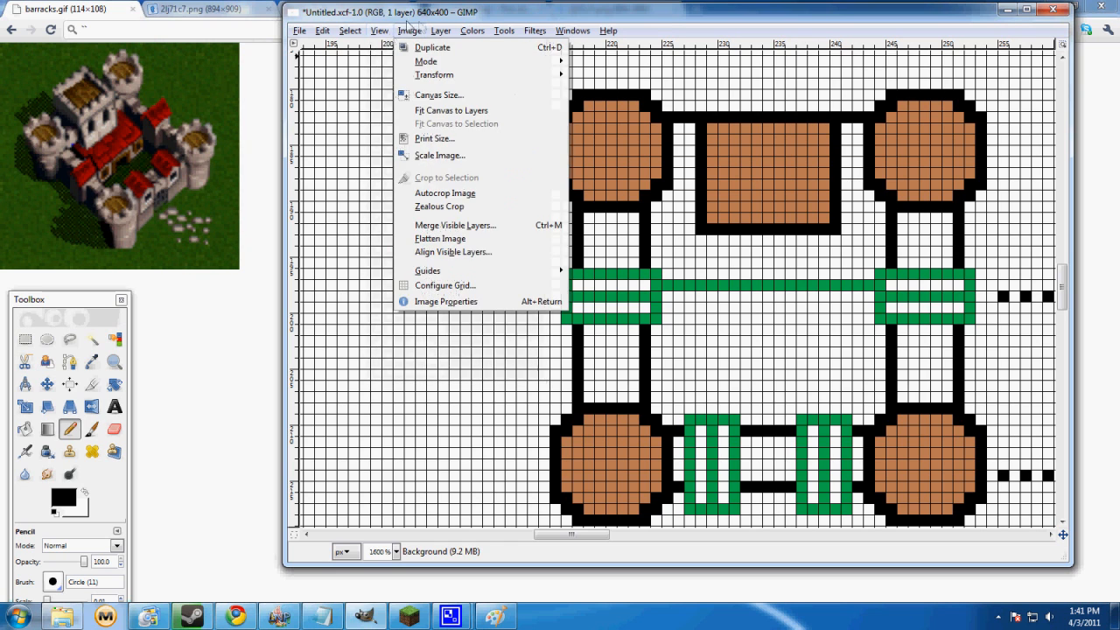
{"action": "mouse_move", "coordinate": [381, 33]}
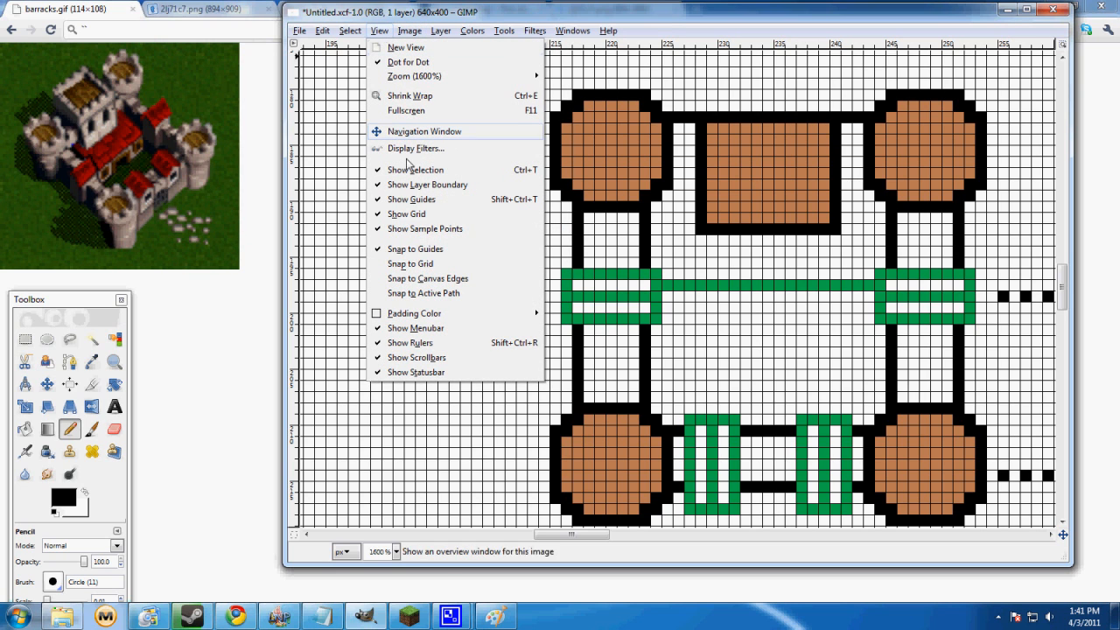
{"action": "left_click", "coordinate": [423, 220]}
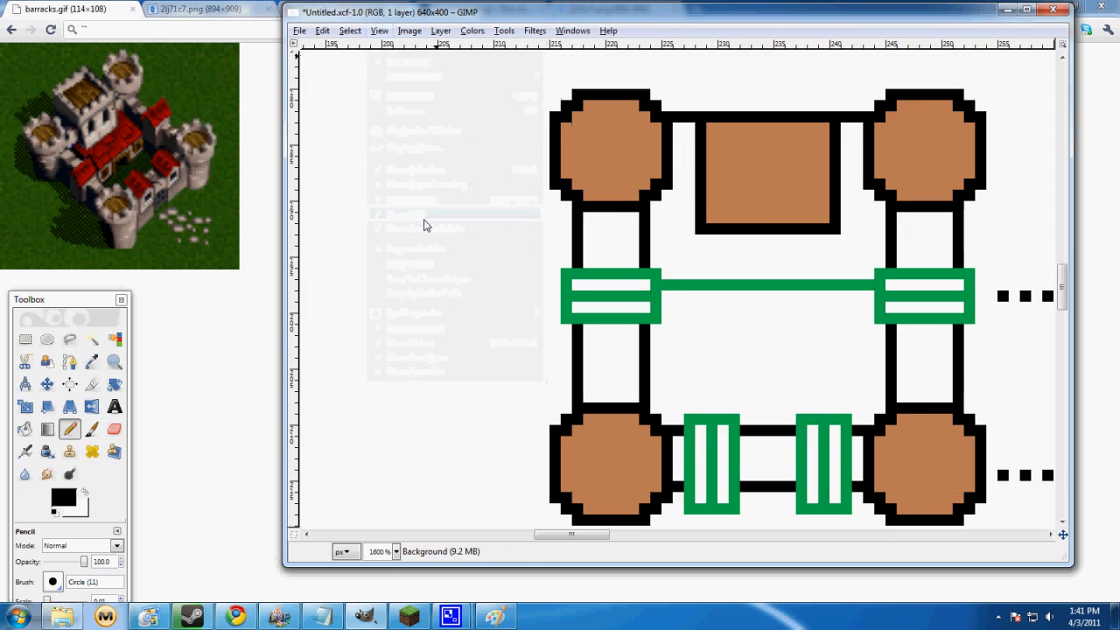
{"action": "key", "text": "m"}
{"action": "left_click", "coordinate": [368, 32]}
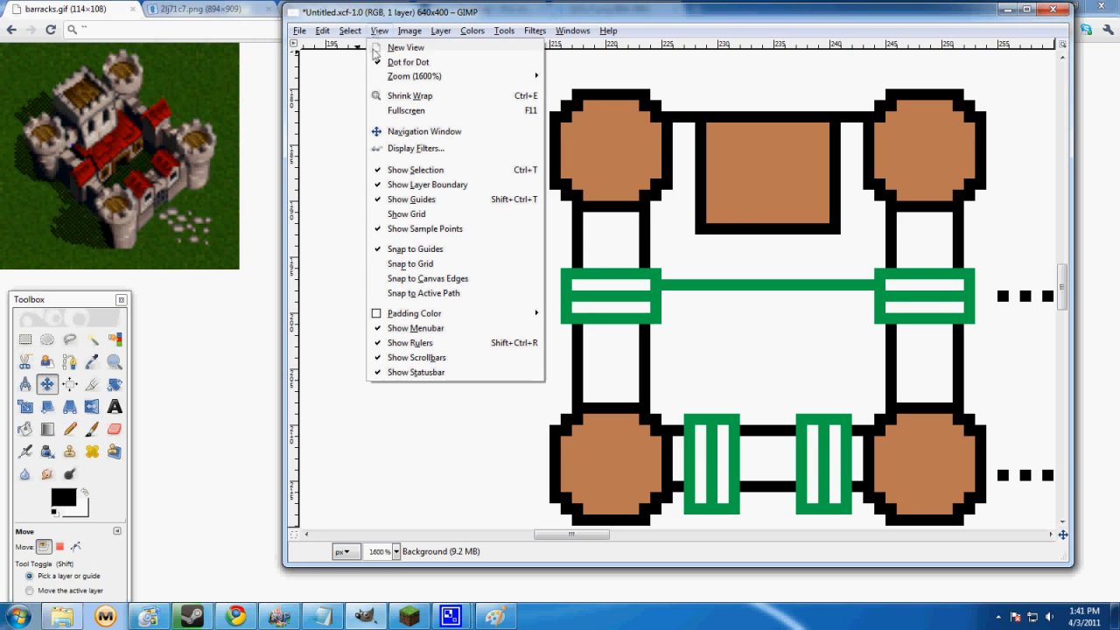
{"action": "left_click", "coordinate": [419, 221]}
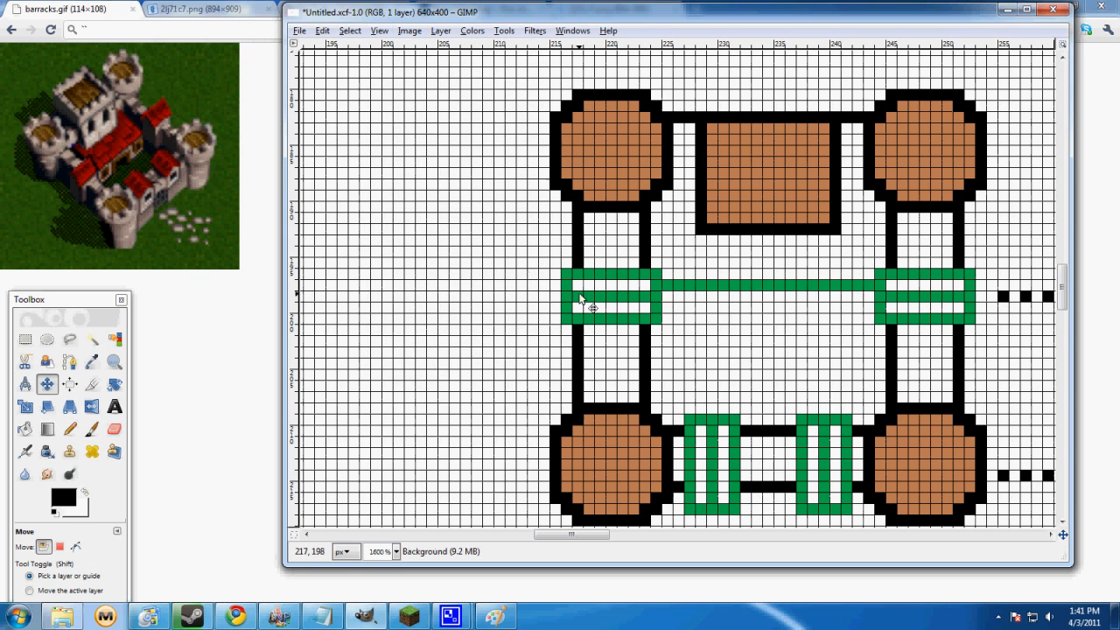
Set the image grid spacing to 10 × 10 pixels and check the coarser grid over the castle drawing
{"action": "left_click", "coordinate": [408, 32]}
{"action": "left_click", "coordinate": [476, 286]}
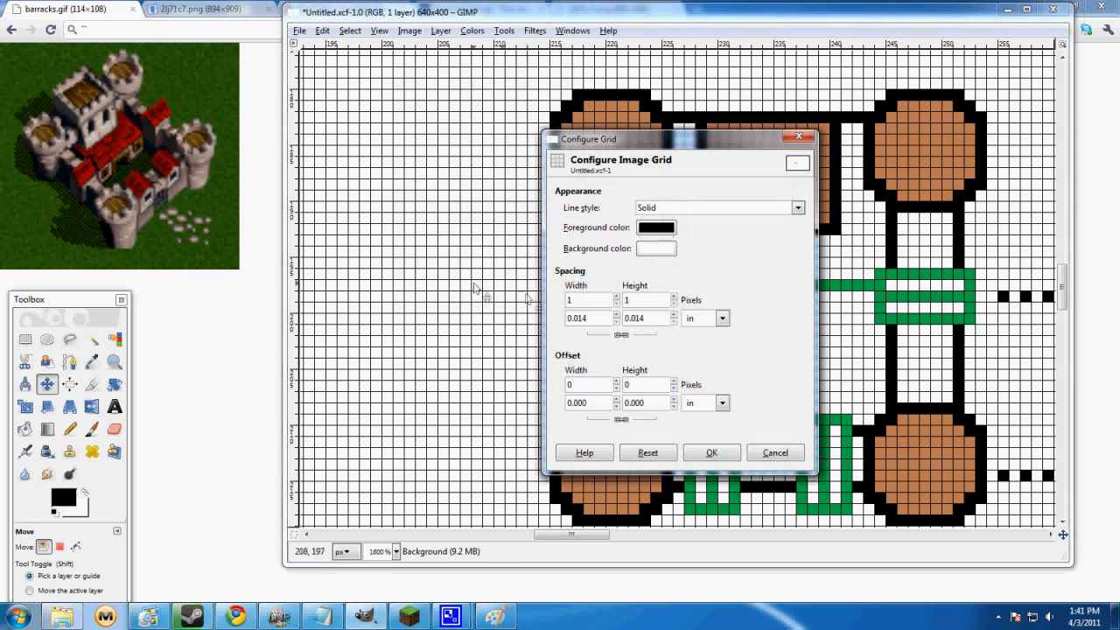
{"action": "scroll", "coordinate": [618, 303], "scroll_direction": "up", "scroll_amount": 9}
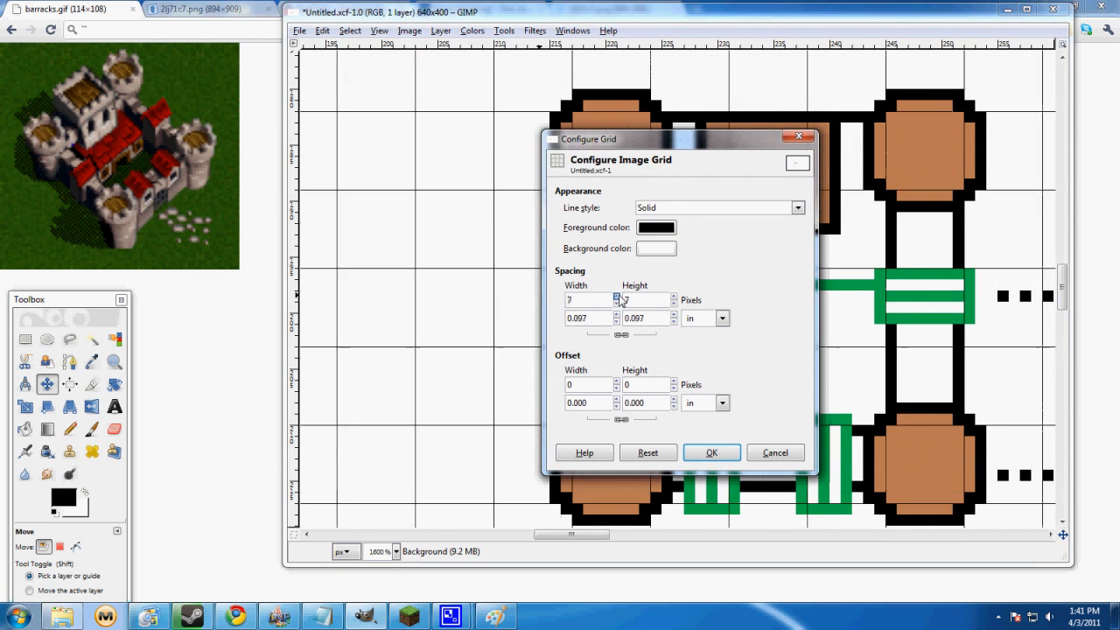
{"action": "left_click", "coordinate": [711, 452]}
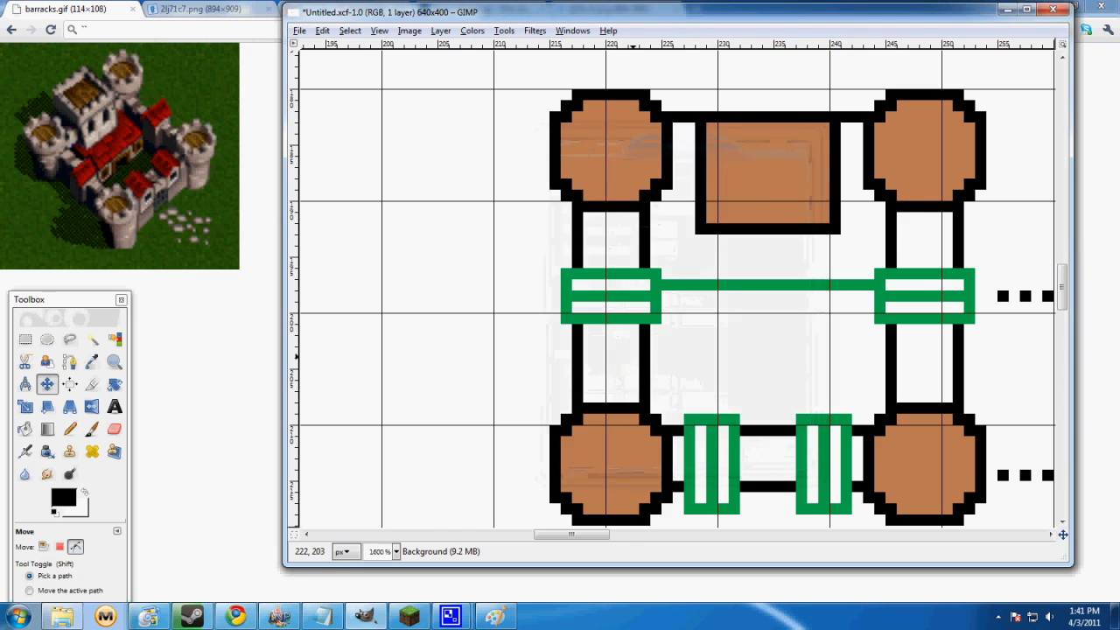
{"action": "scroll", "coordinate": [635, 361], "scroll_direction": "down", "scroll_amount": 7}
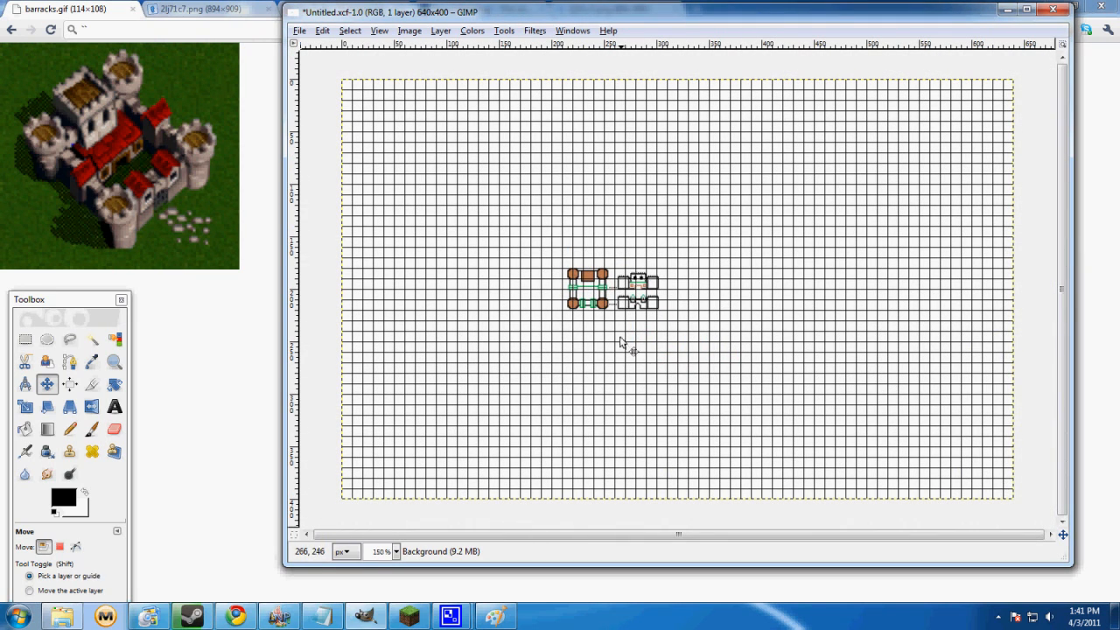
{"action": "scroll", "coordinate": [652, 325], "scroll_direction": "up", "scroll_amount": 6}
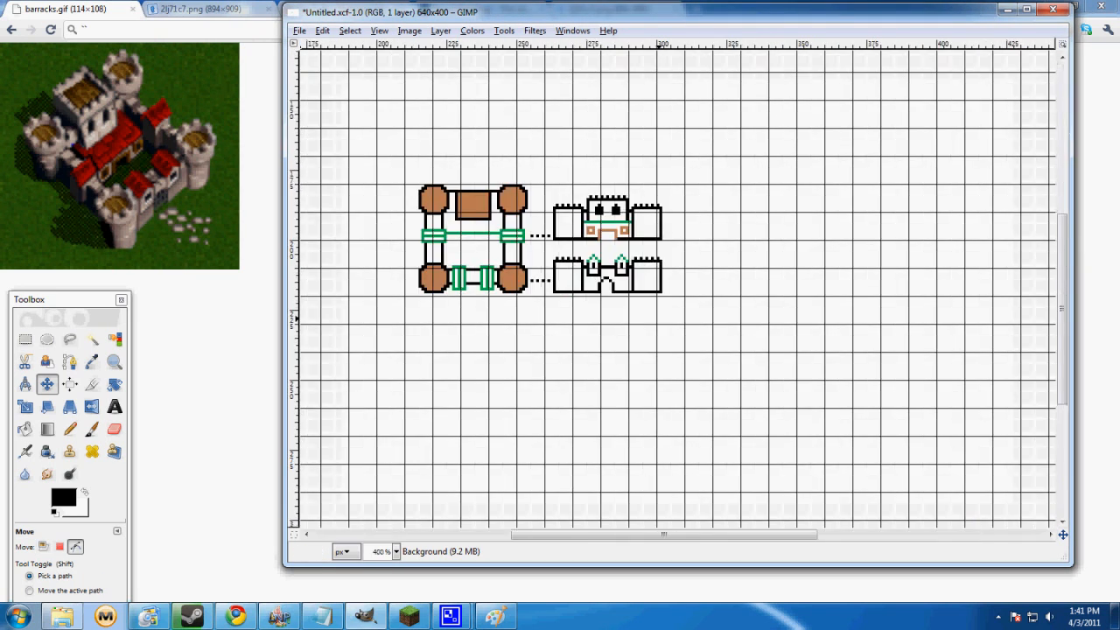
{"action": "scroll", "coordinate": [488, 253], "scroll_direction": "down", "scroll_amount": 2}
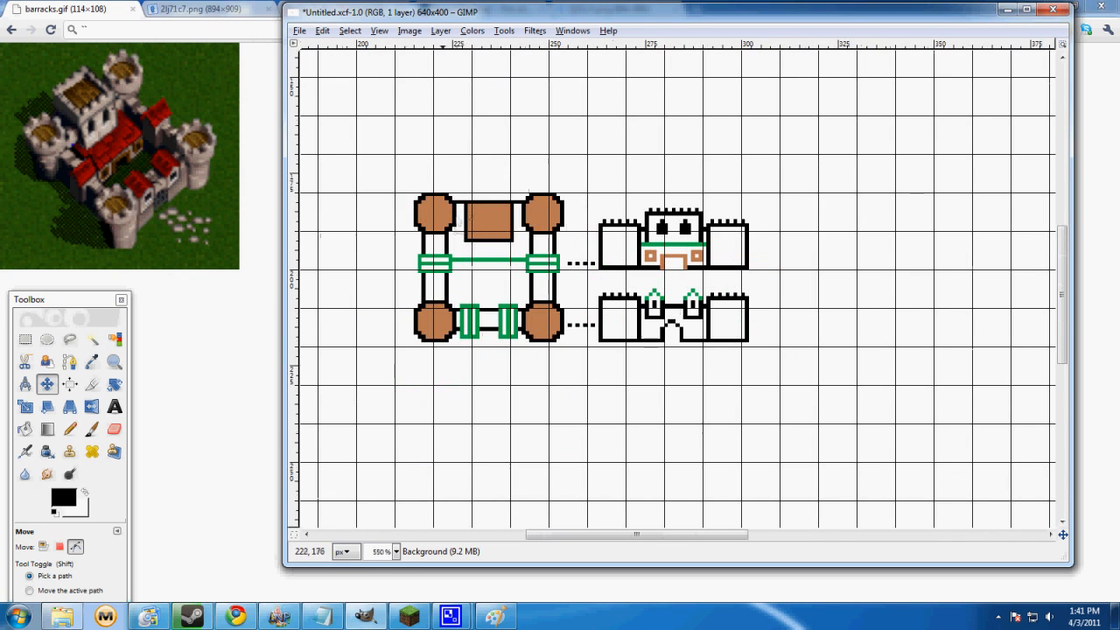
Set the image grid spacing to 1 × 1 pixel
{"action": "left_click", "coordinate": [381, 35]}
{"action": "mouse_move", "coordinate": [409, 31]}
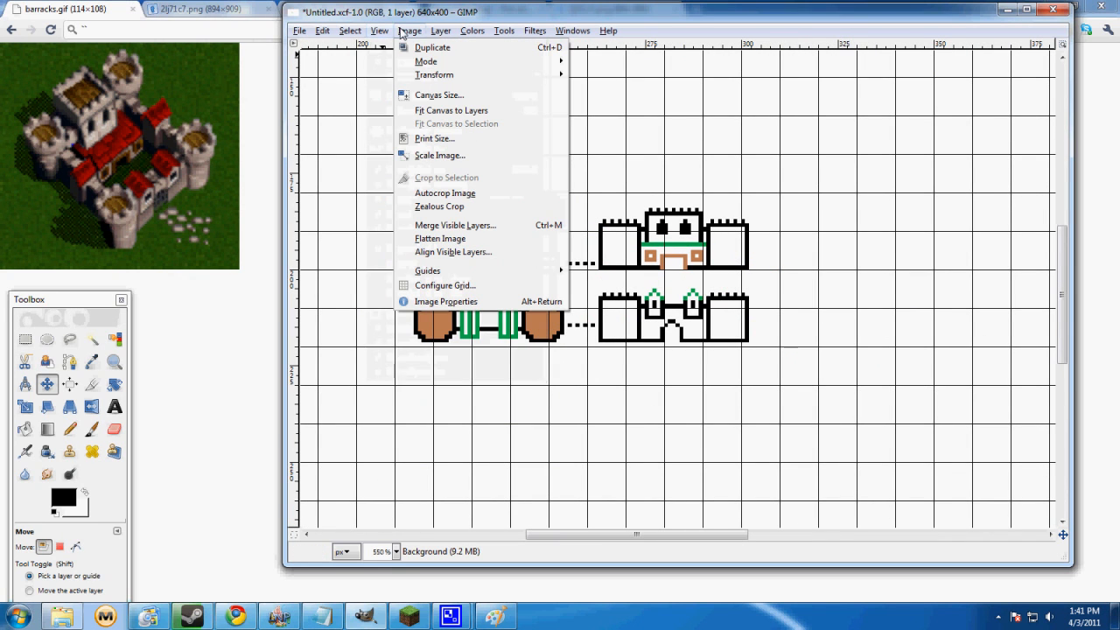
{"action": "left_click", "coordinate": [446, 286]}
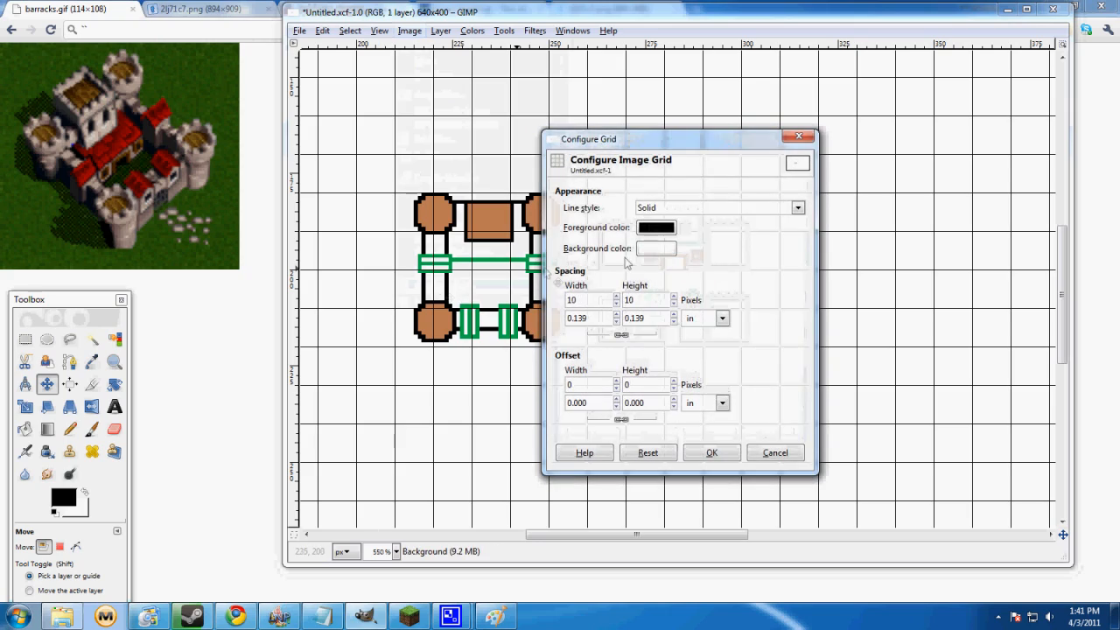
{"action": "left_click", "coordinate": [615, 304]}
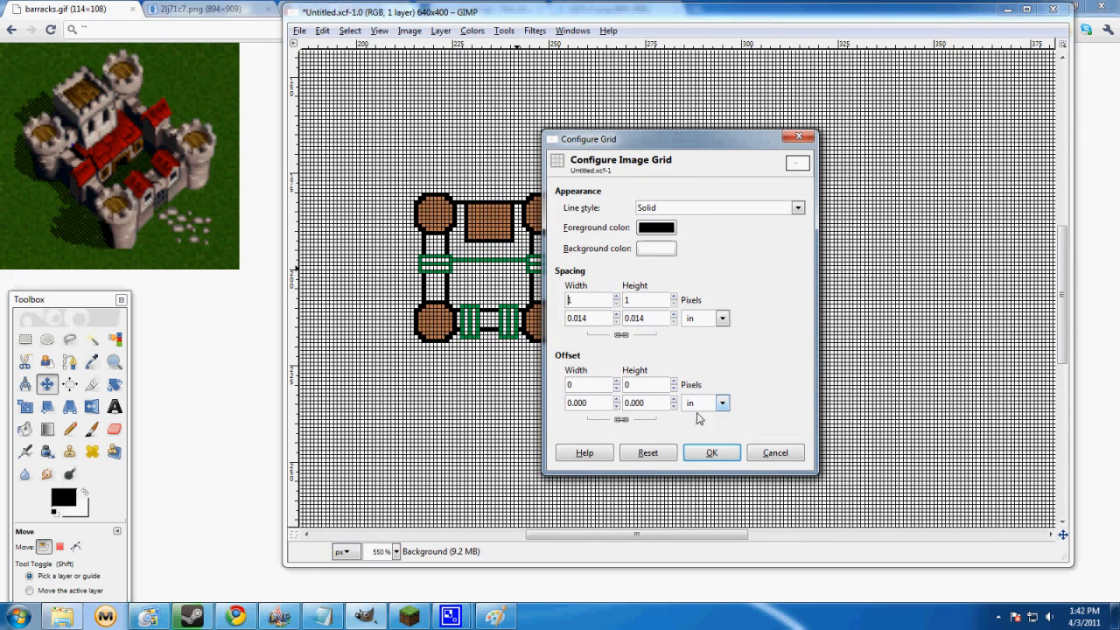
Try the green and tan swatches as the grid's foreground colour, apply tan, and discard the grid configuration changes
{"action": "left_click", "coordinate": [661, 229]}
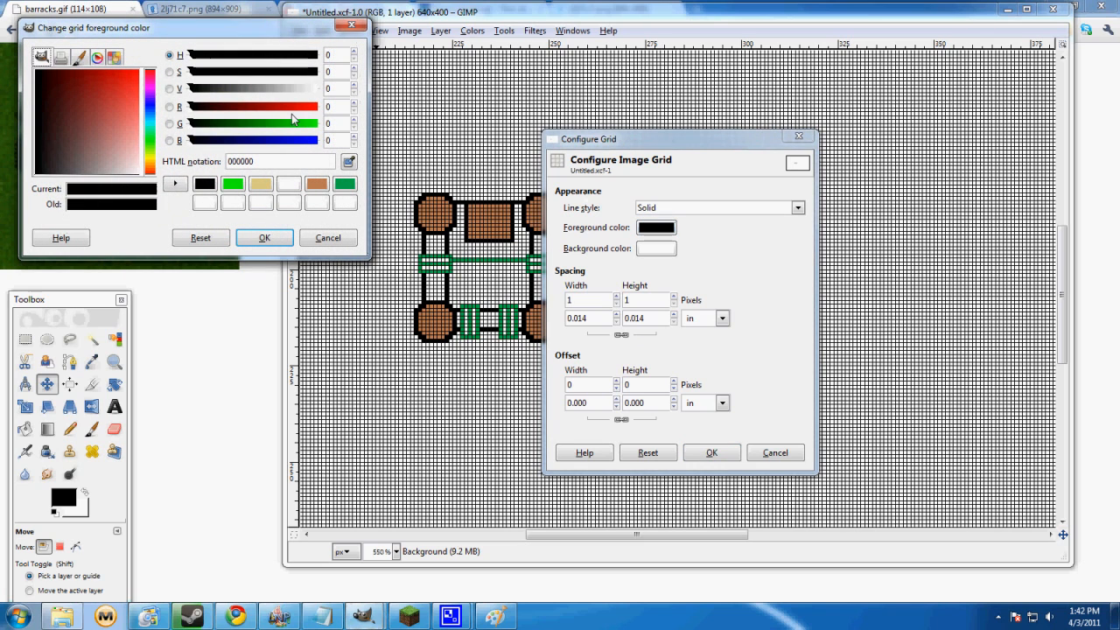
{"action": "left_click", "coordinate": [345, 184]}
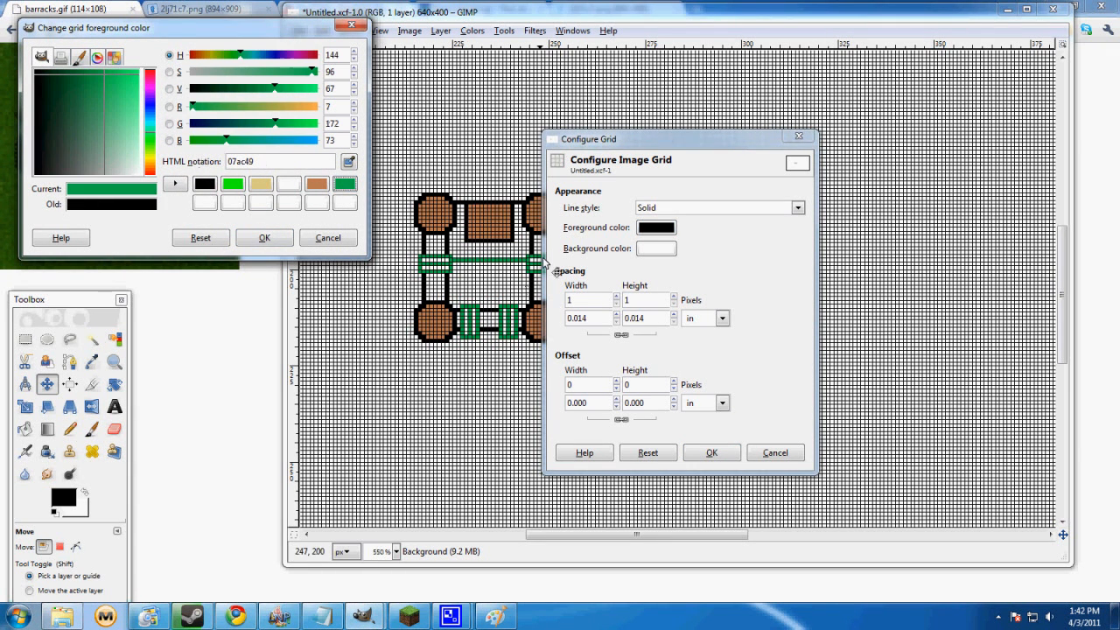
{"action": "left_click", "coordinate": [261, 183]}
{"action": "left_click", "coordinate": [256, 241]}
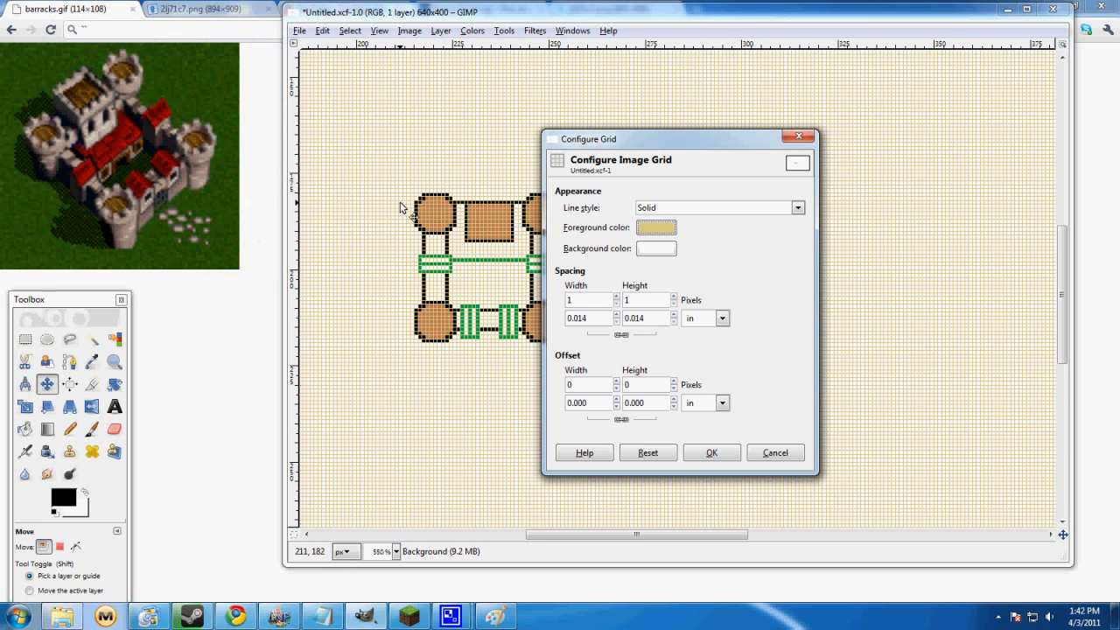
{"action": "left_click", "coordinate": [774, 453]}
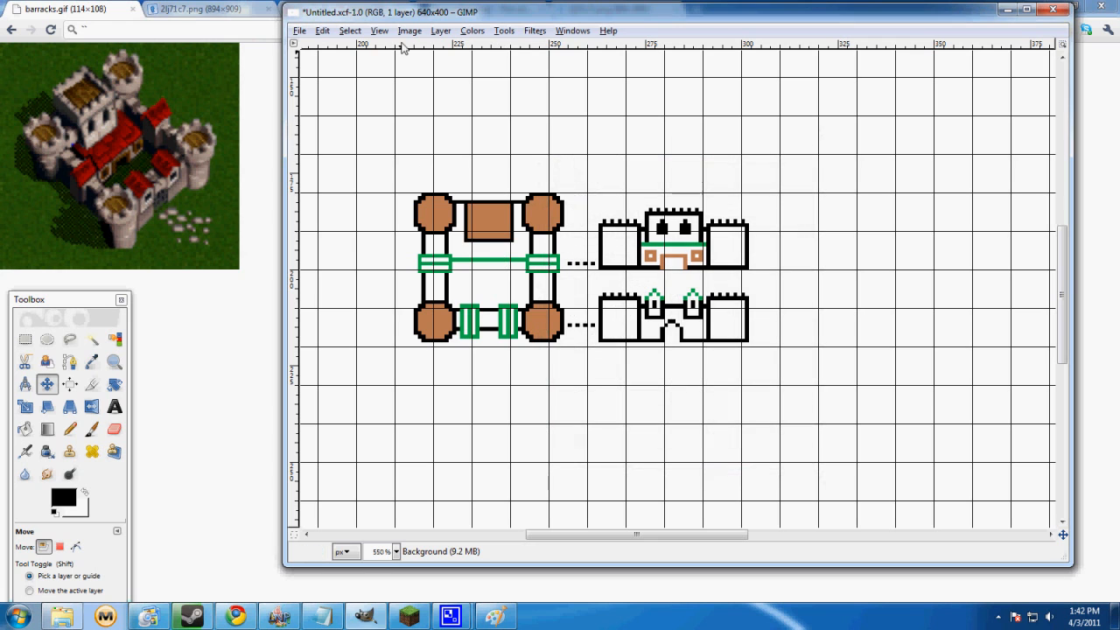
Reduce the image grid spacing to 1 × 1 pixel and apply it to the castle drawing
{"action": "left_click", "coordinate": [407, 31]}
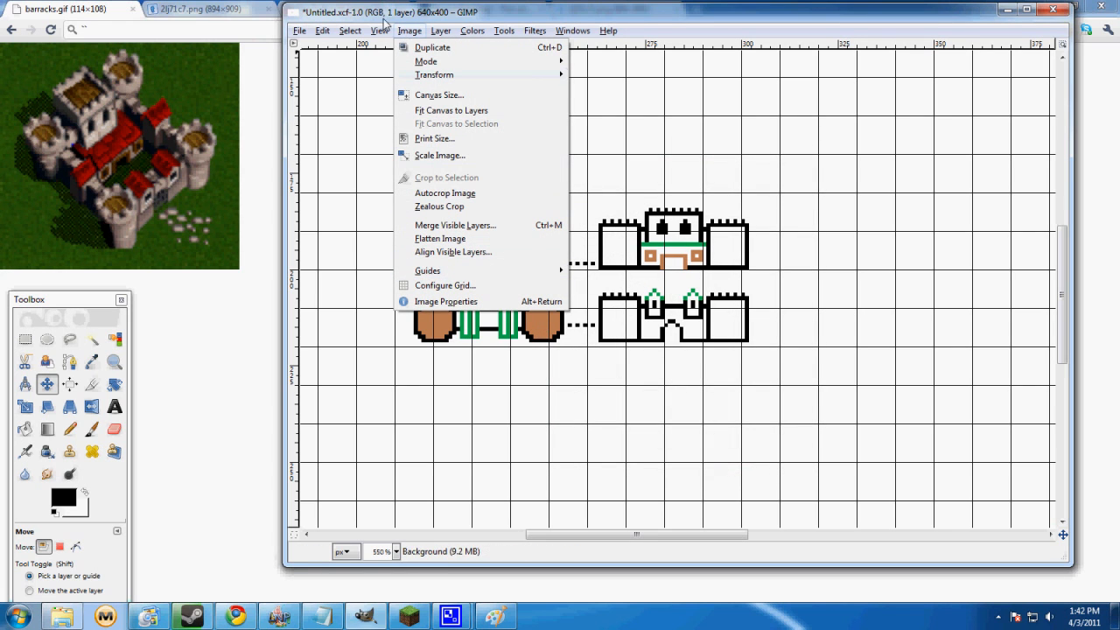
{"action": "left_click", "coordinate": [445, 285]}
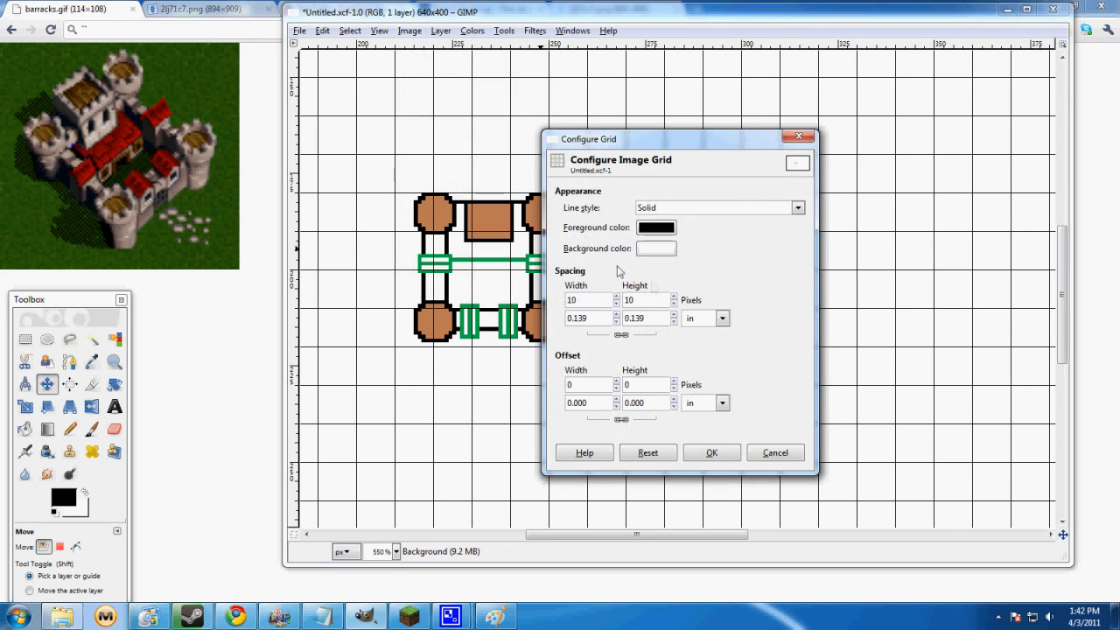
{"action": "left_click", "coordinate": [617, 314]}
{"action": "left_click", "coordinate": [617, 322]}
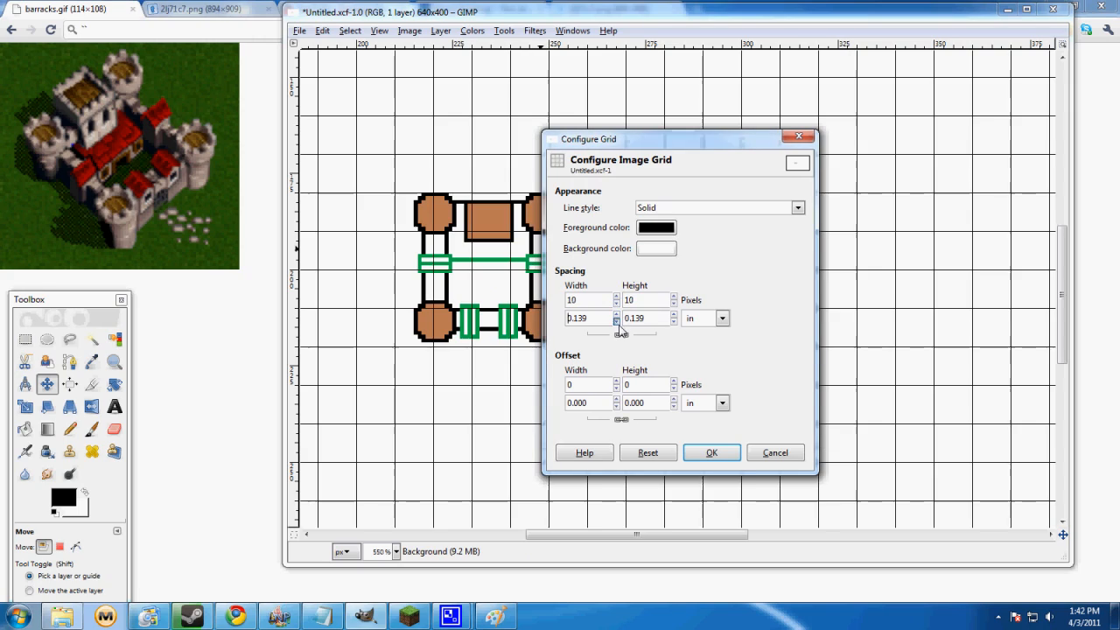
{"action": "left_click", "coordinate": [618, 304]}
{"action": "left_click", "coordinate": [618, 304]}
{"action": "left_click_drag", "start_coordinate": [616, 304], "coordinate": [618, 307]}
{"action": "left_click", "coordinate": [712, 452]}
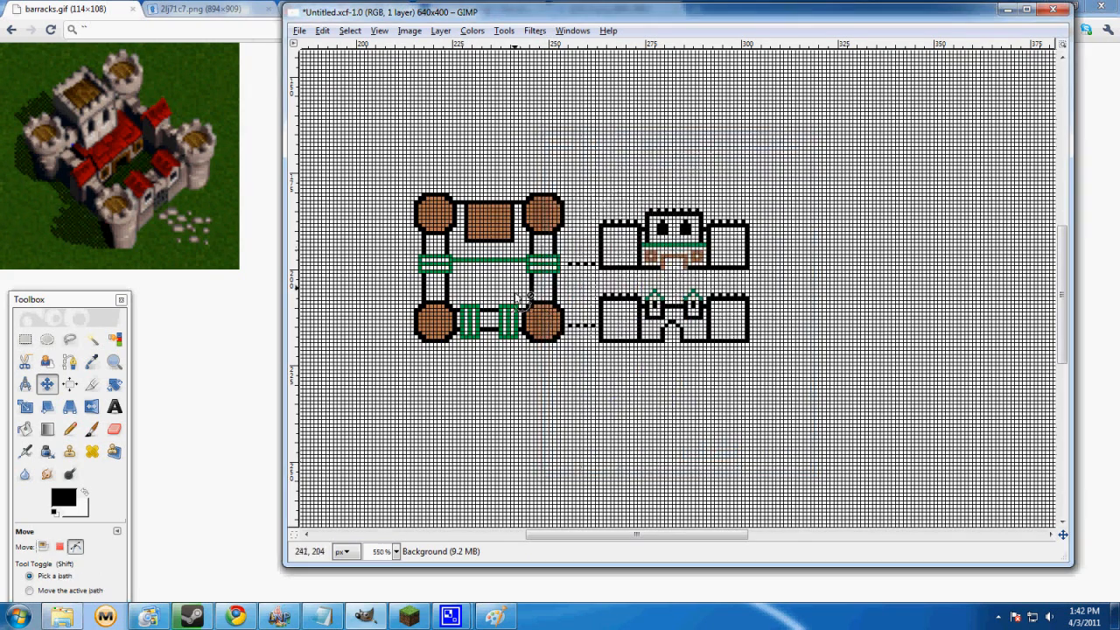
Maximize the image window and move the toolbox clear of the enlarged castle plan, with Rectangle Select active
{"action": "scroll", "coordinate": [535, 260], "scroll_direction": "up", "scroll_amount": 4}
{"action": "scroll", "coordinate": [535, 260], "scroll_direction": "down", "scroll_amount": 2}
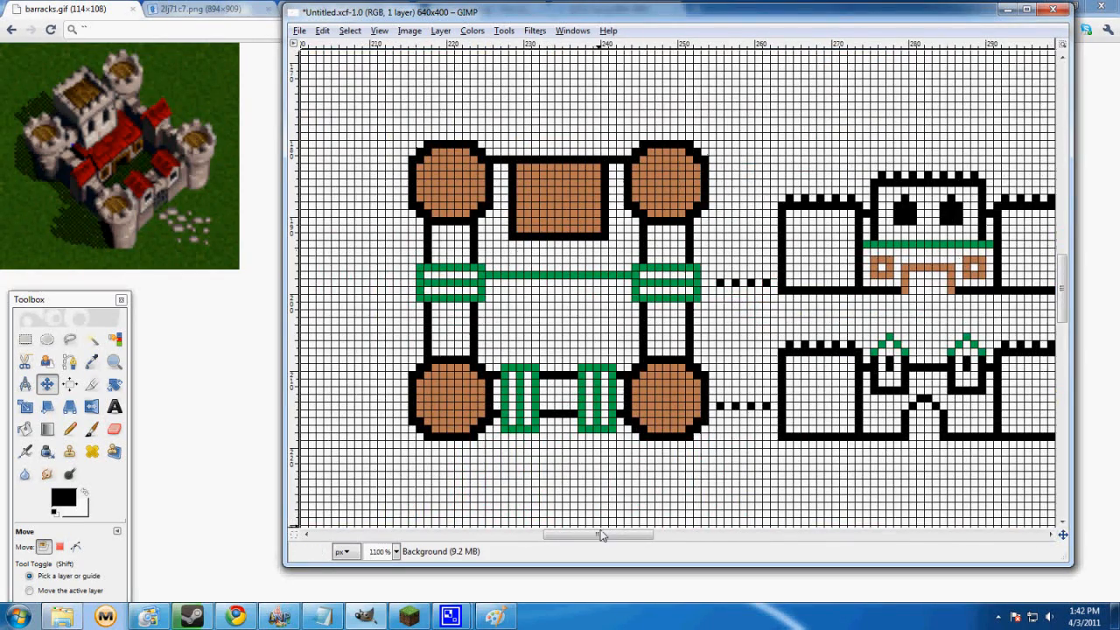
{"action": "left_click_drag", "start_coordinate": [597, 531], "coordinate": [593, 535]}
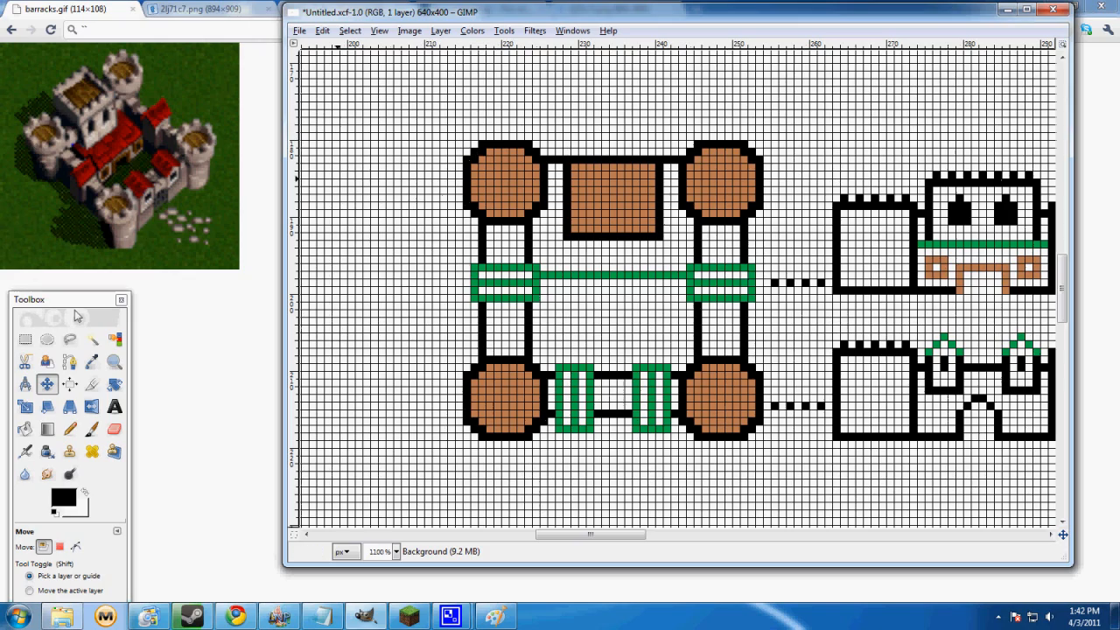
{"action": "left_click_drag", "start_coordinate": [72, 306], "coordinate": [188, 45]}
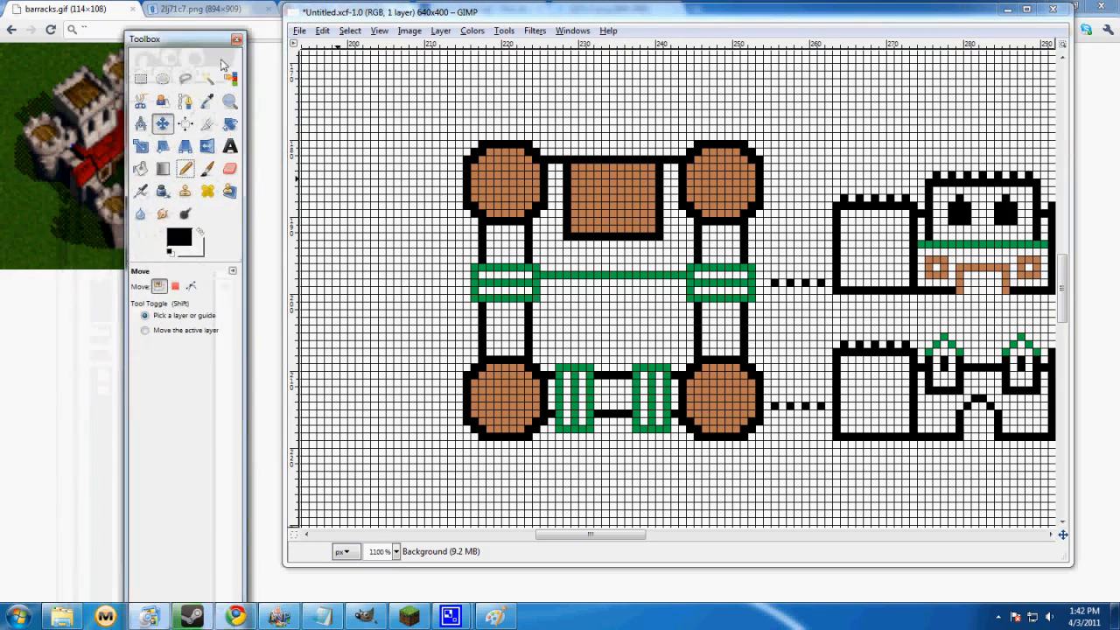
{"action": "scroll", "coordinate": [495, 236], "scroll_direction": "up", "scroll_amount": 1}
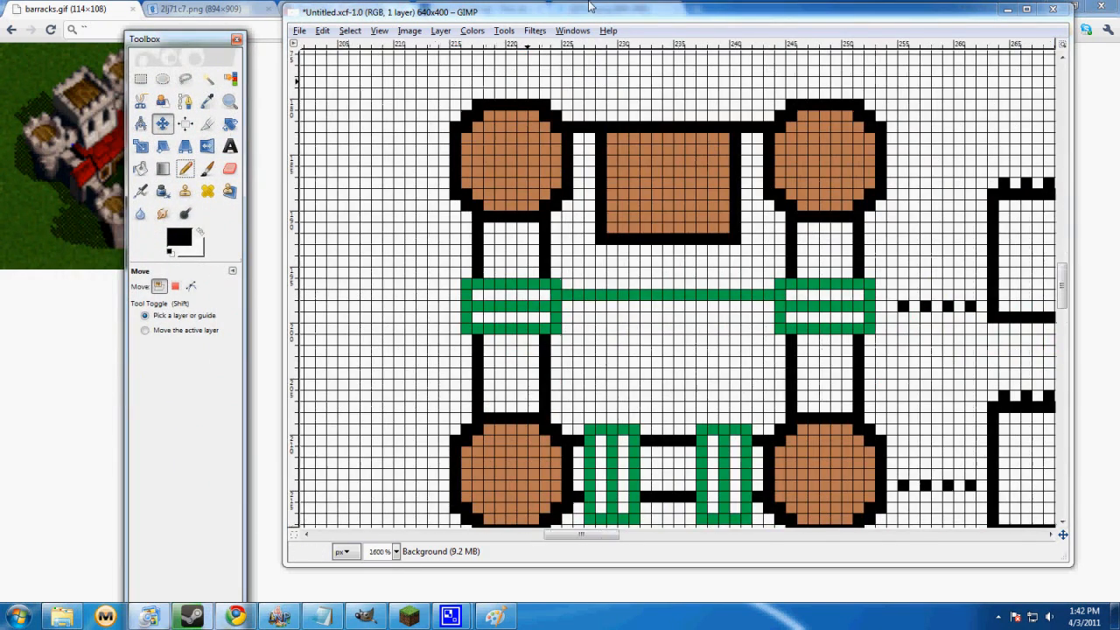
{"action": "double_click", "coordinate": [590, 16]}
{"action": "left_click", "coordinate": [140, 79]}
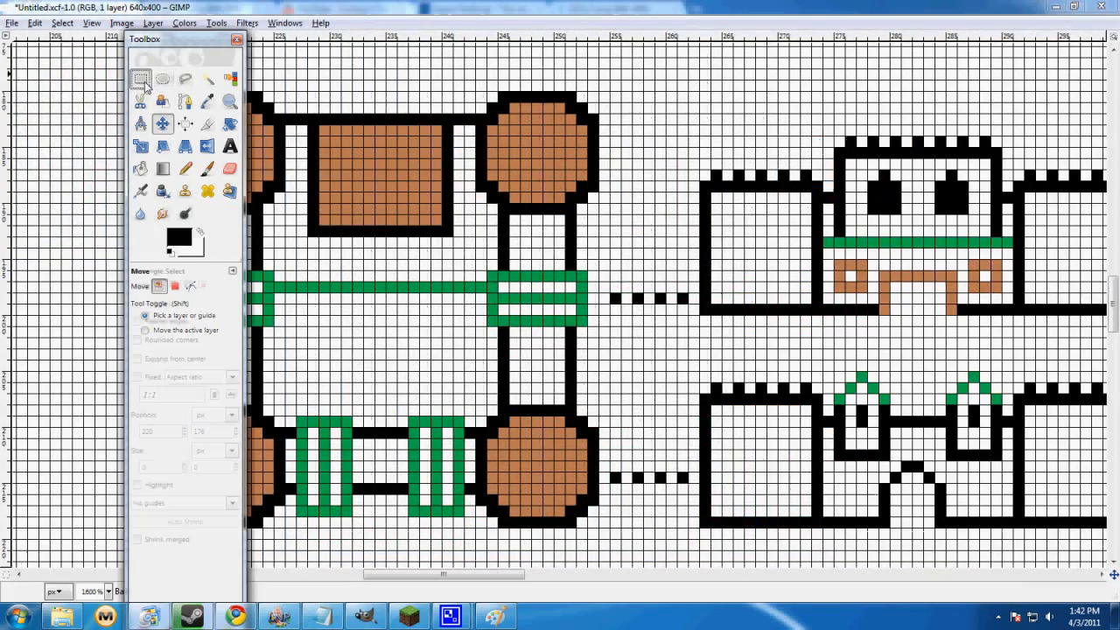
{"action": "left_click_drag", "start_coordinate": [451, 573], "coordinate": [419, 574]}
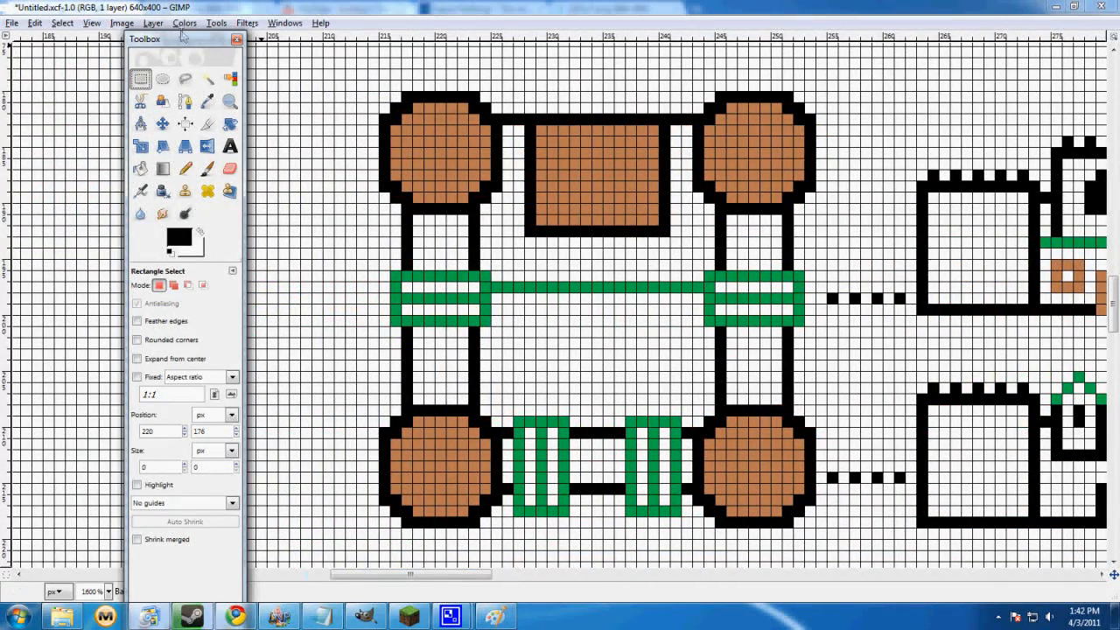
{"action": "left_click_drag", "start_coordinate": [184, 39], "coordinate": [34, 17]}
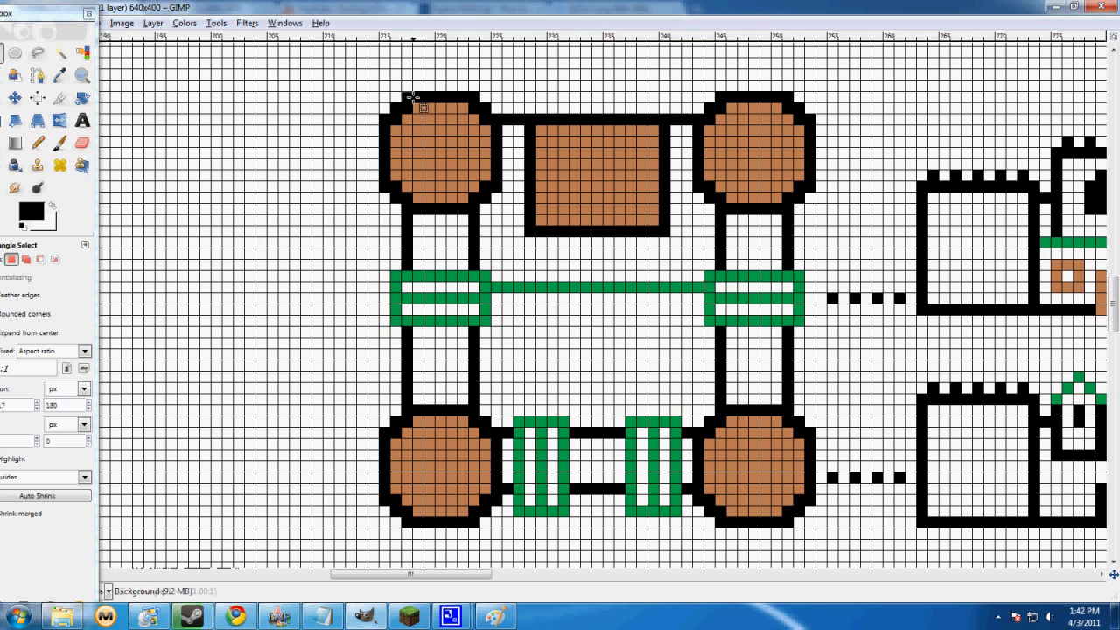
Measure the top edge of the plan's upper-left tower in pixels with one-pixel-high rectangular selections
{"action": "left_click_drag", "start_coordinate": [402, 91], "coordinate": [464, 100]}
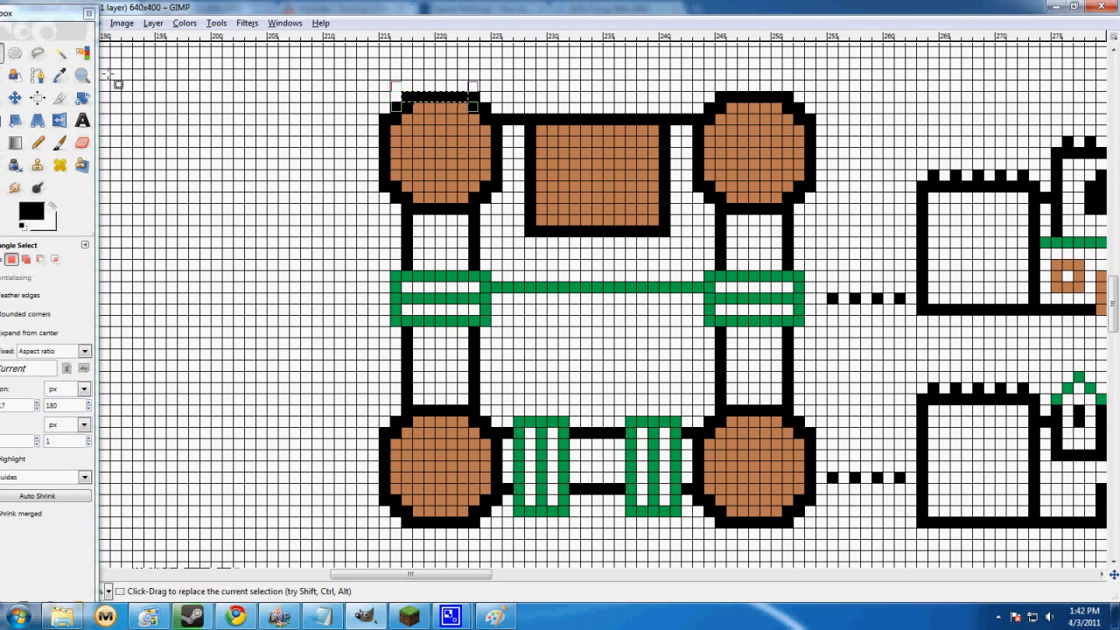
{"action": "left_click", "coordinate": [455, 135]}
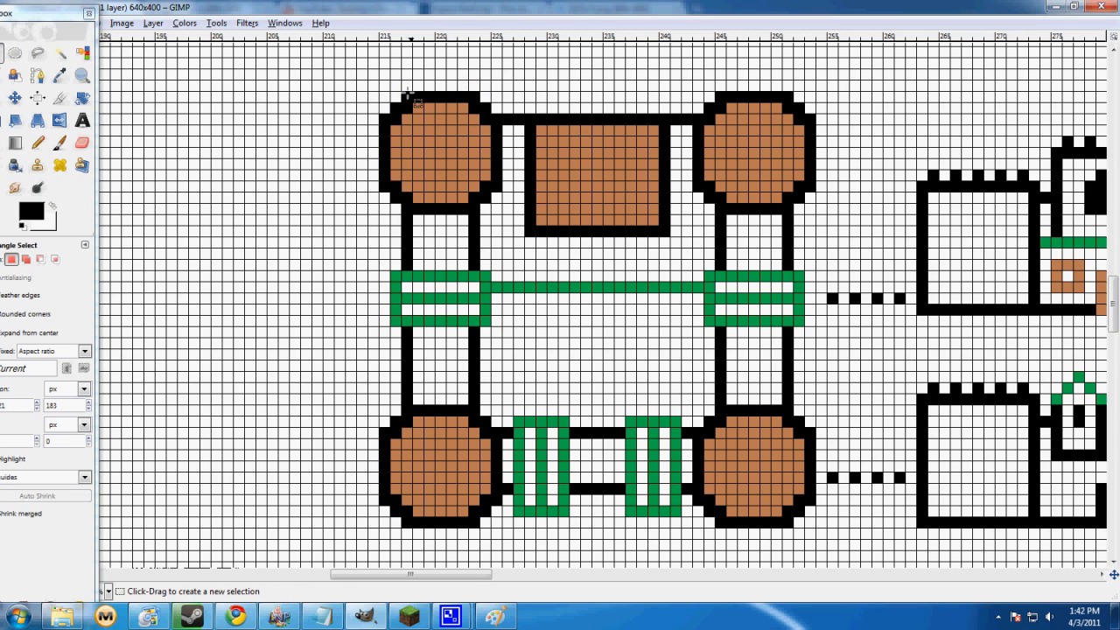
{"action": "left_click_drag", "start_coordinate": [403, 92], "coordinate": [480, 99]}
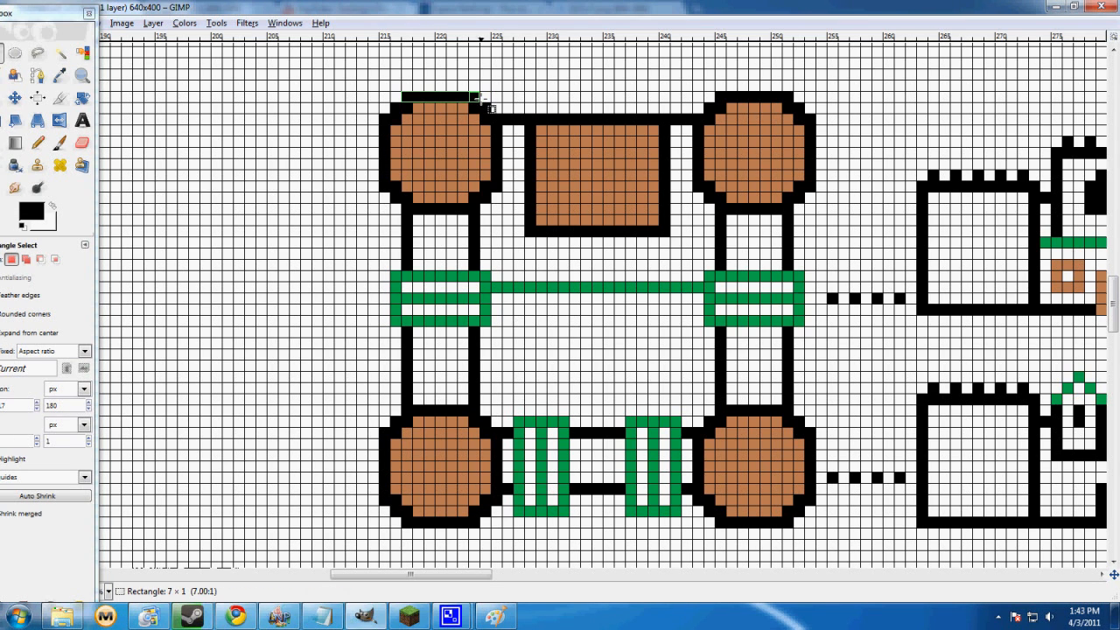
{"action": "left_click_drag", "start_coordinate": [482, 99], "coordinate": [482, 99]}
{"action": "left_click", "coordinate": [417, 97]}
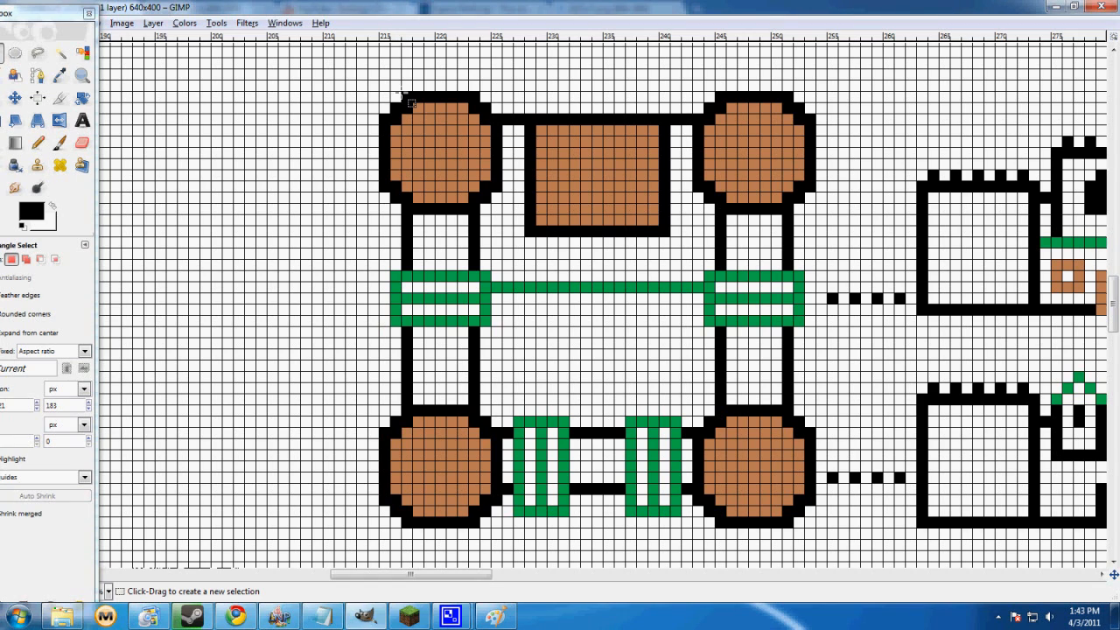
{"action": "left_click_drag", "start_coordinate": [404, 97], "coordinate": [484, 105]}
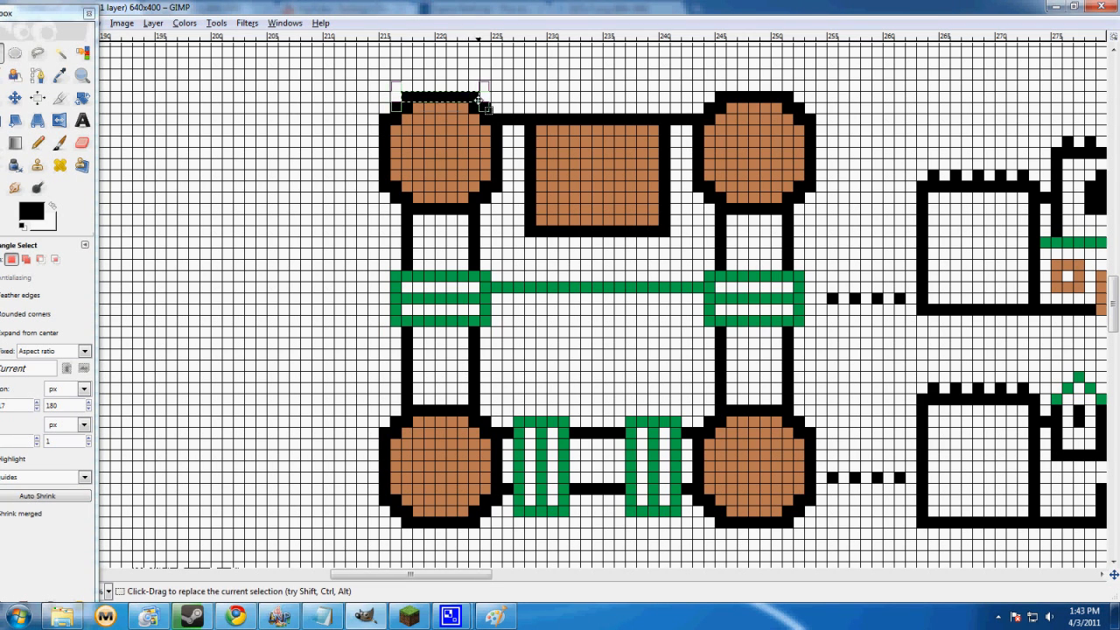
{"action": "left_click", "coordinate": [466, 129]}
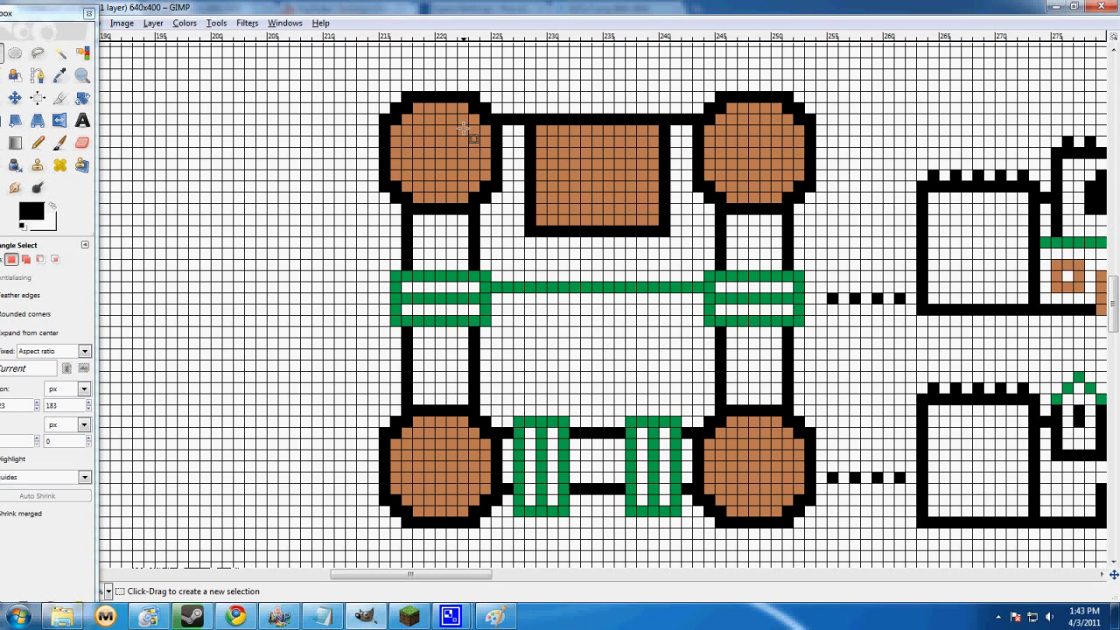
Measure the black wall line between the two upper towers with a one-pixel-high rectangular selection
{"action": "left_click_drag", "start_coordinate": [402, 94], "coordinate": [697, 128]}
{"action": "left_click", "coordinate": [544, 133]}
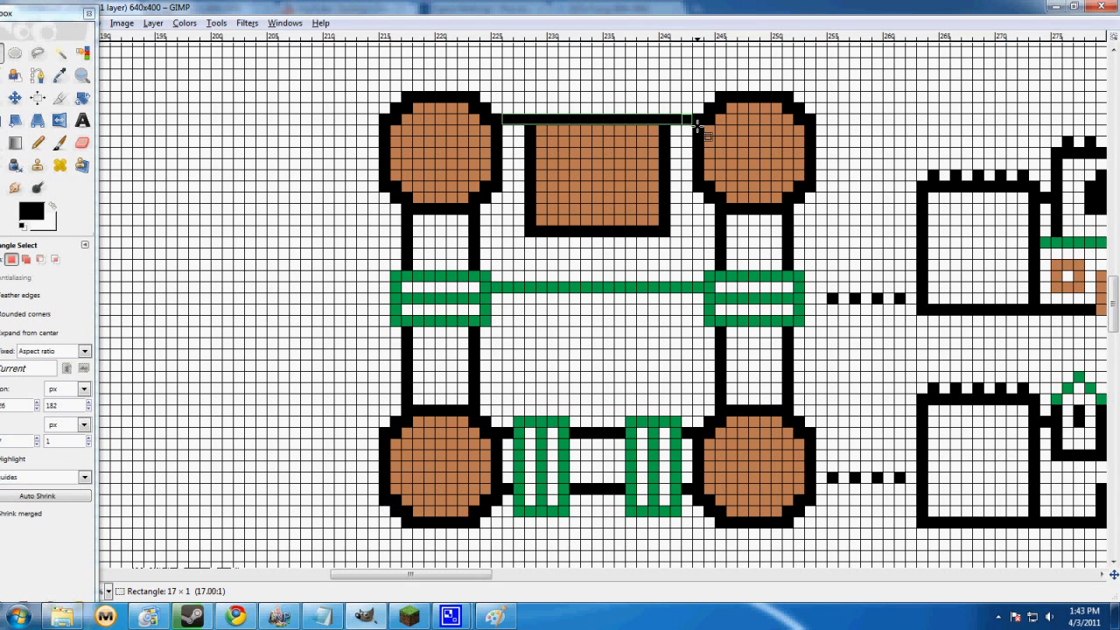
{"action": "left_click_drag", "start_coordinate": [698, 128], "coordinate": [697, 129]}
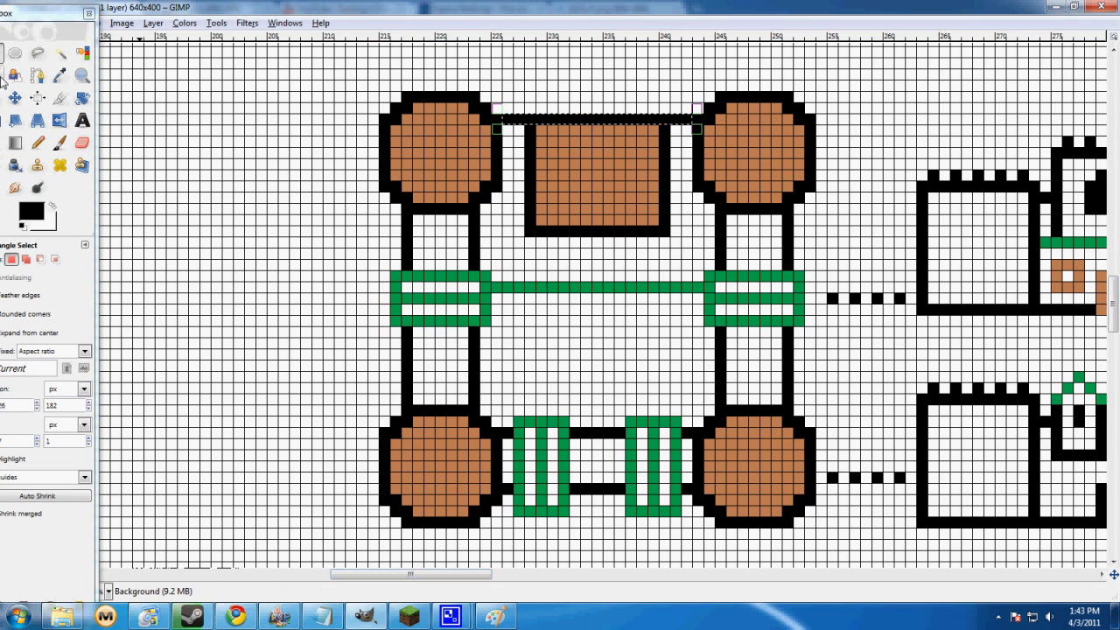
Bring the toolbox fully into view beside the castle plan and clear the wall selection
{"action": "left_click", "coordinate": [39, 143]}
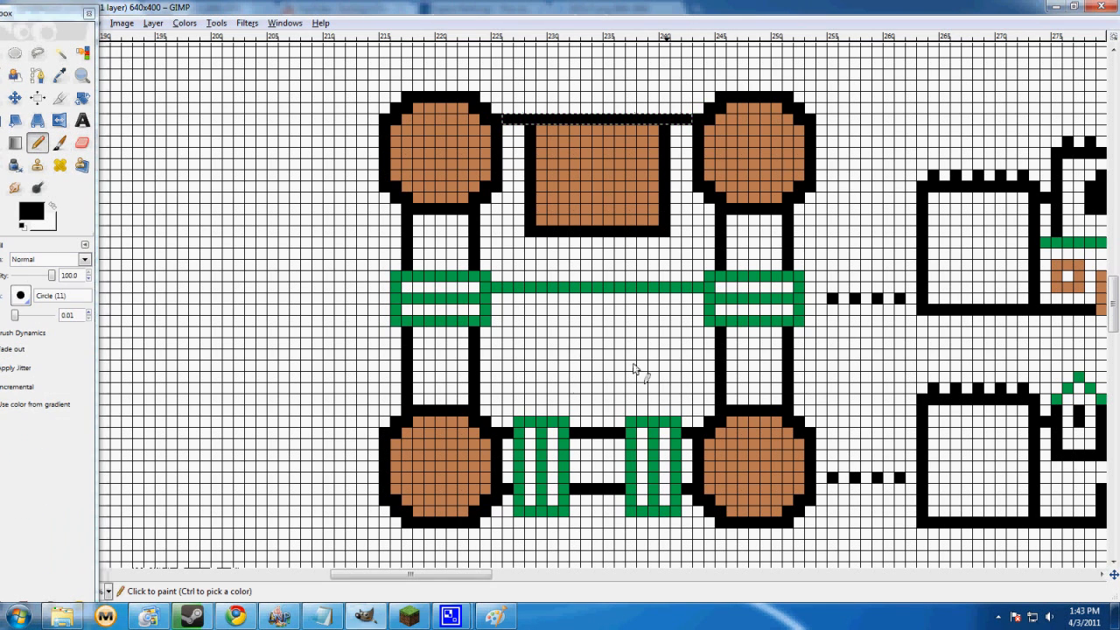
{"action": "left_click", "coordinate": [40, 146]}
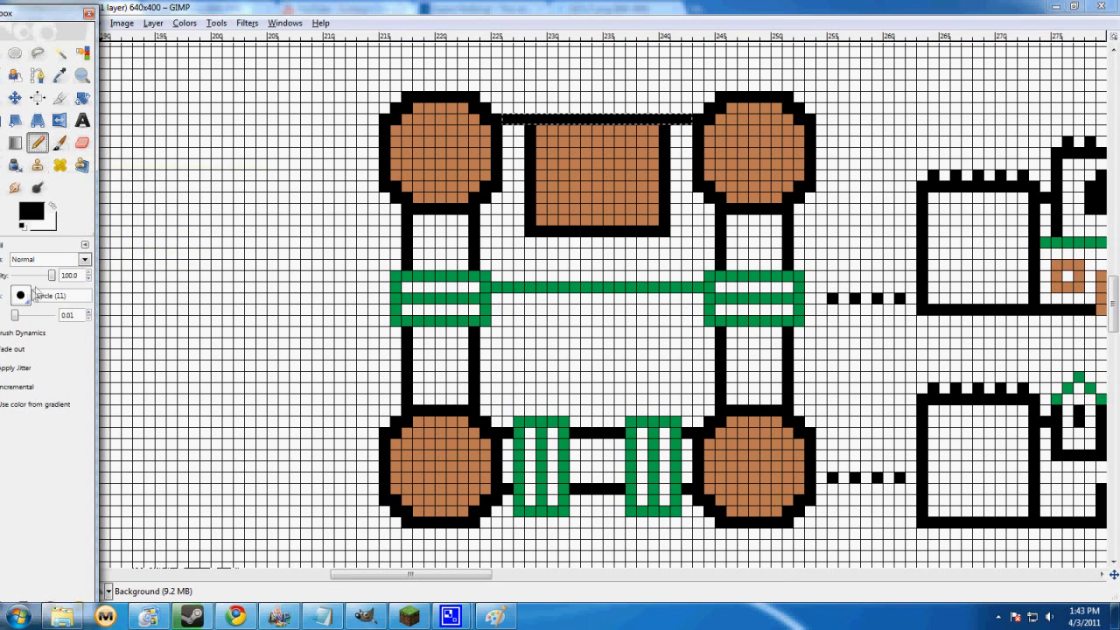
{"action": "left_click", "coordinate": [16, 316]}
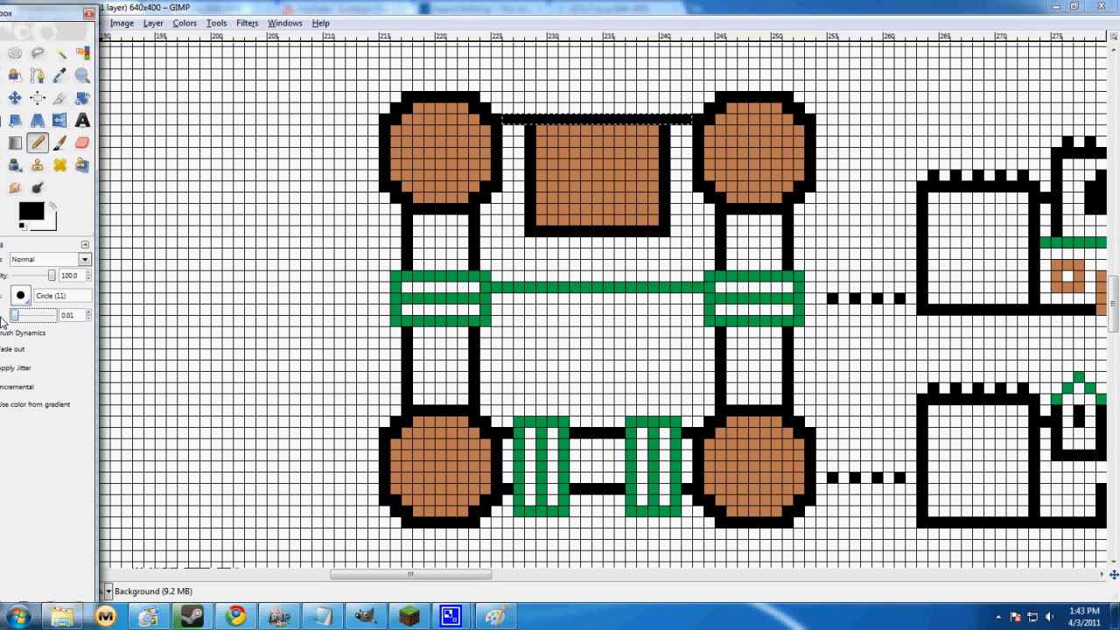
{"action": "double_click", "coordinate": [352, 10]}
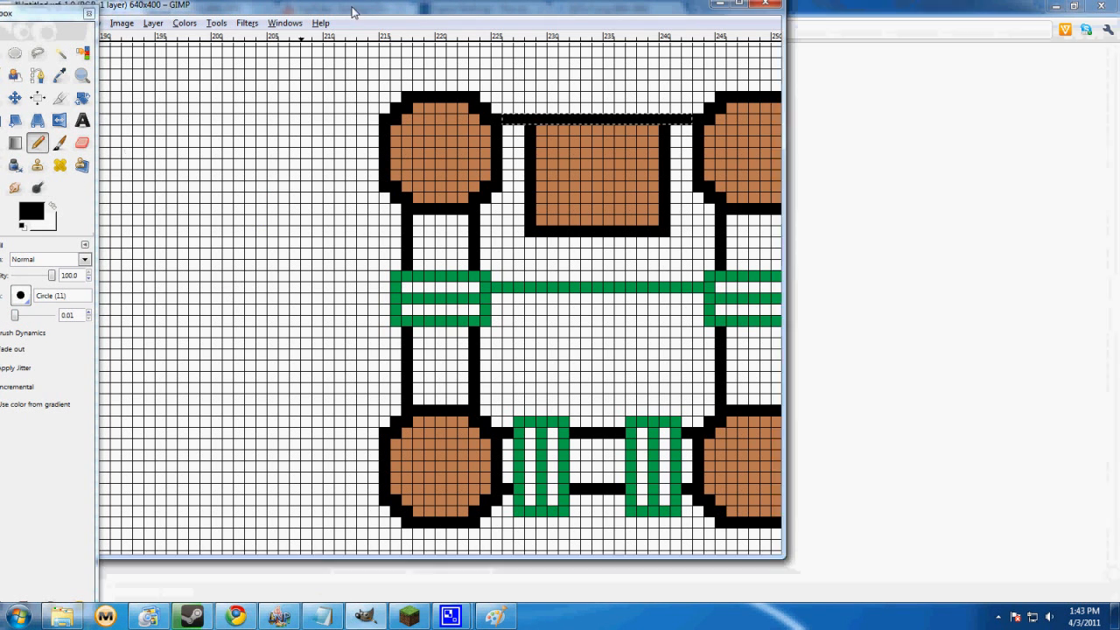
{"action": "left_click_drag", "start_coordinate": [44, 15], "coordinate": [72, 21]}
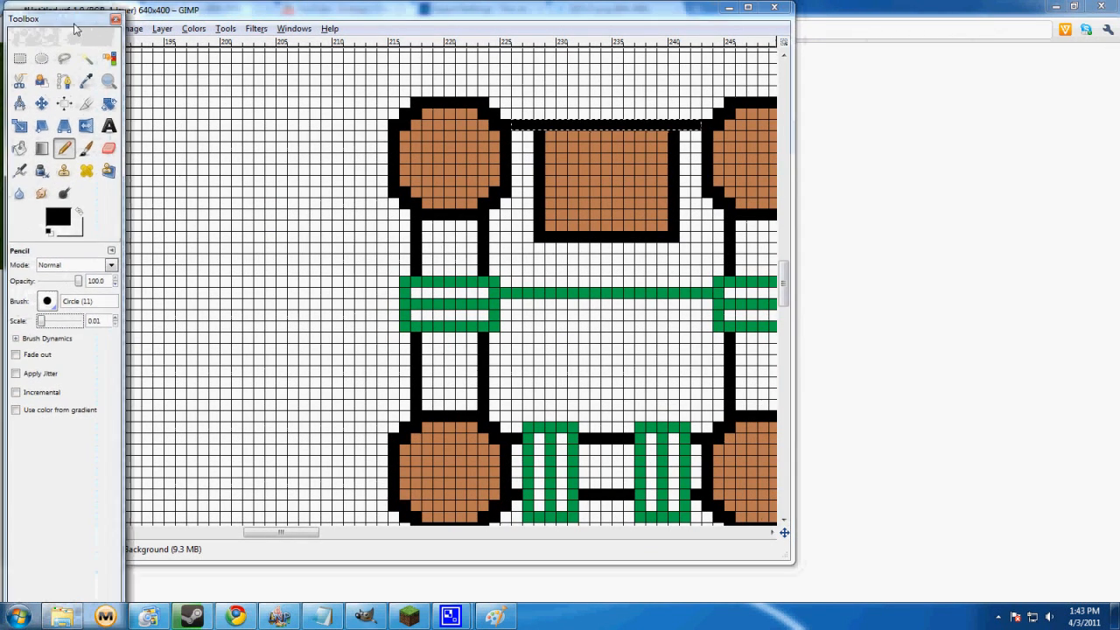
{"action": "left_click", "coordinate": [21, 59]}
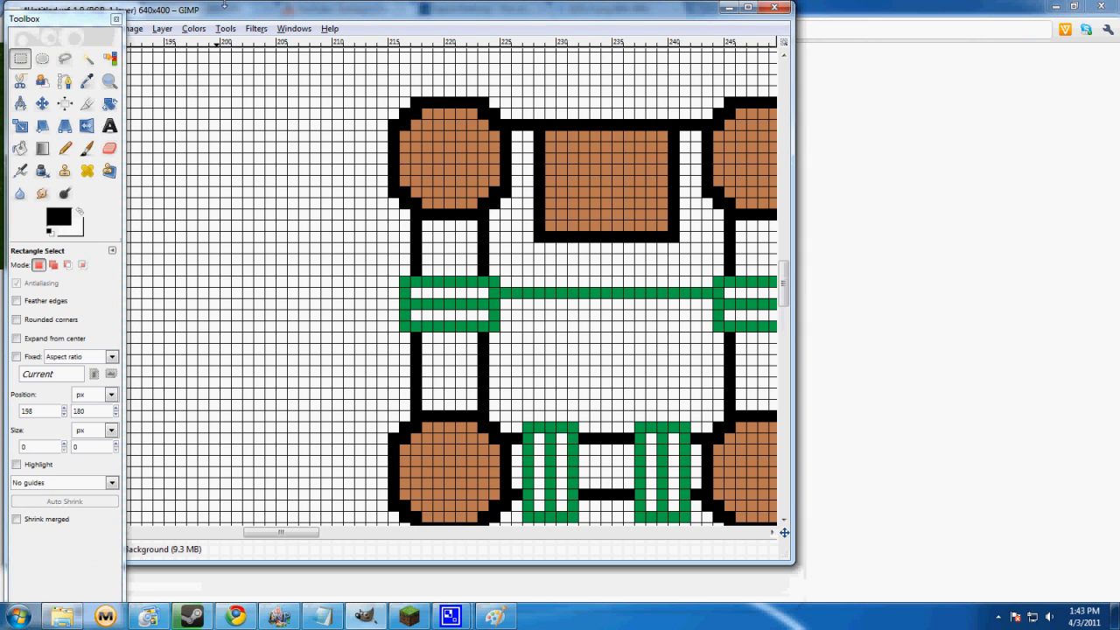
{"action": "double_click", "coordinate": [224, 7]}
Paint four single-pixel black test dots with the Pencil on the empty grid beside the castle and undo them
{"action": "key", "text": "n"}
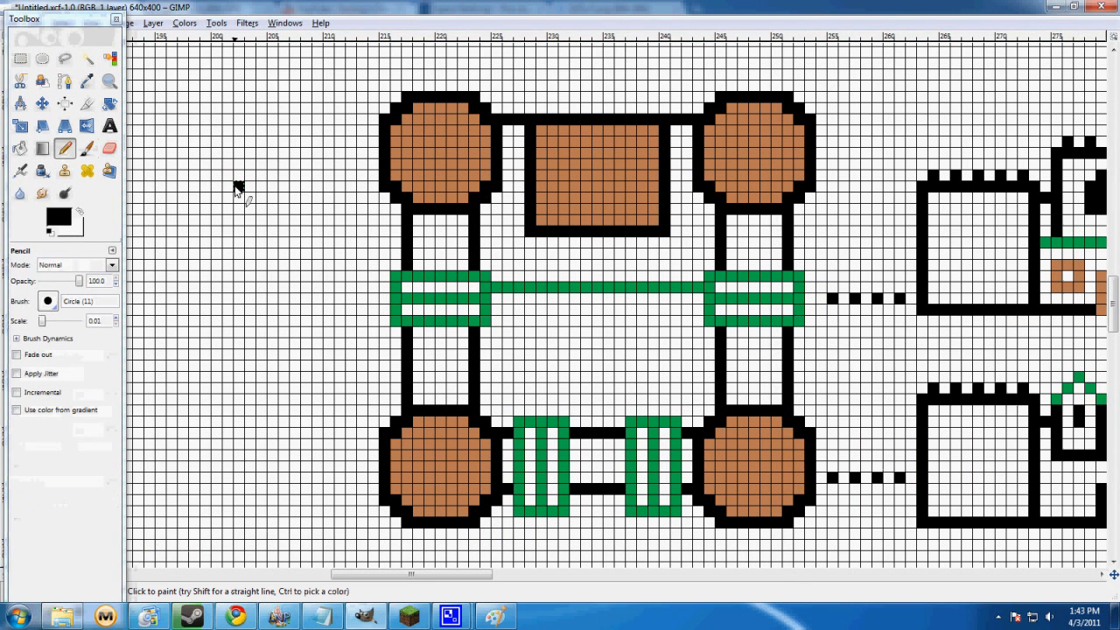
{"action": "left_click", "coordinate": [295, 108]}
{"action": "left_click", "coordinate": [305, 208]}
{"action": "left_click", "coordinate": [225, 119]}
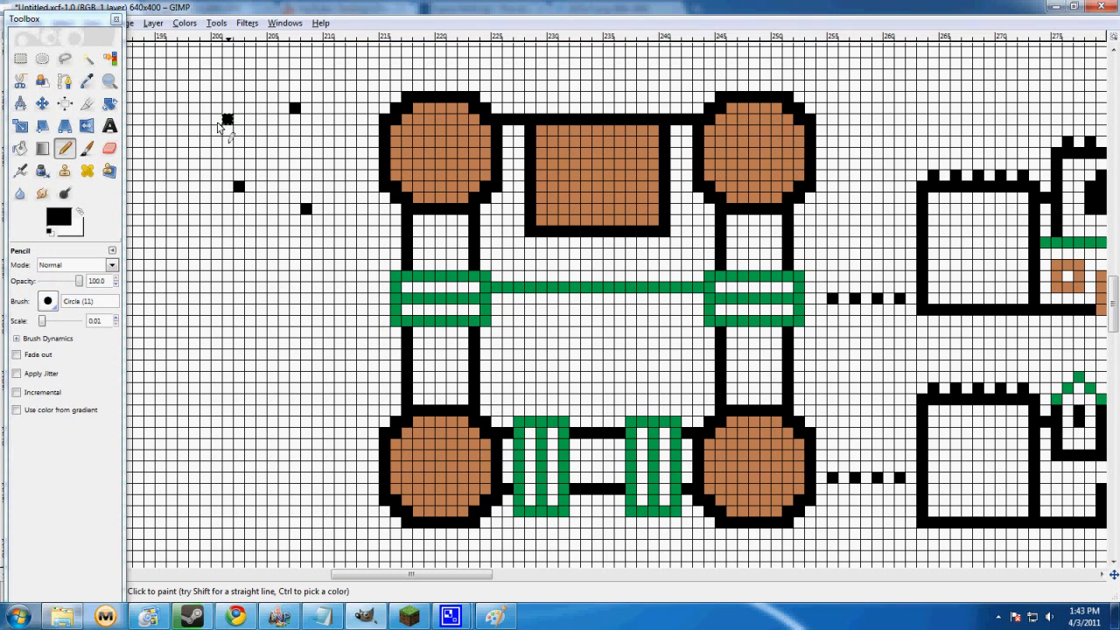
{"action": "key", "text": "ctrl+z"}
{"action": "key", "text": "ctrl+z"}
{"action": "key", "text": "ctrl+z"}
{"action": "key", "text": "ctrl+z"}
Try Pencil dots at brush scales 0.09 and 10.00 on the empty grid, undoing each one
{"action": "left_click", "coordinate": [48, 322]}
{"action": "left_click", "coordinate": [216, 208]}
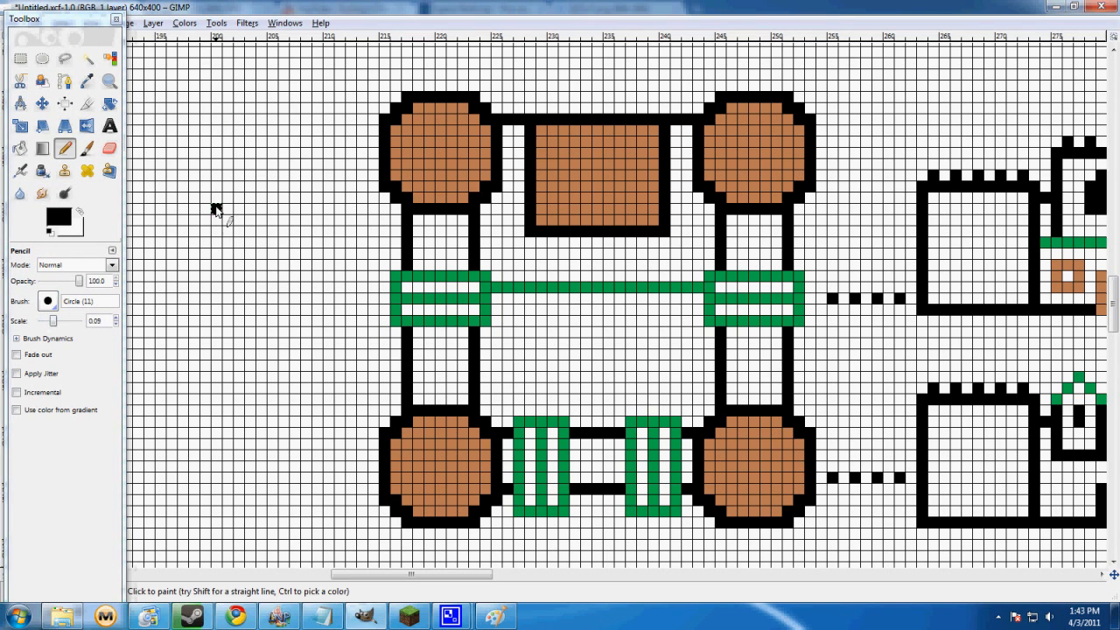
{"action": "key", "text": "ctrl+z"}
{"action": "left_click", "coordinate": [70, 322]}
{"action": "left_click_drag", "start_coordinate": [73, 325], "coordinate": [113, 322]}
{"action": "left_click", "coordinate": [275, 192]}
{"action": "key", "text": "ctrl+z"}
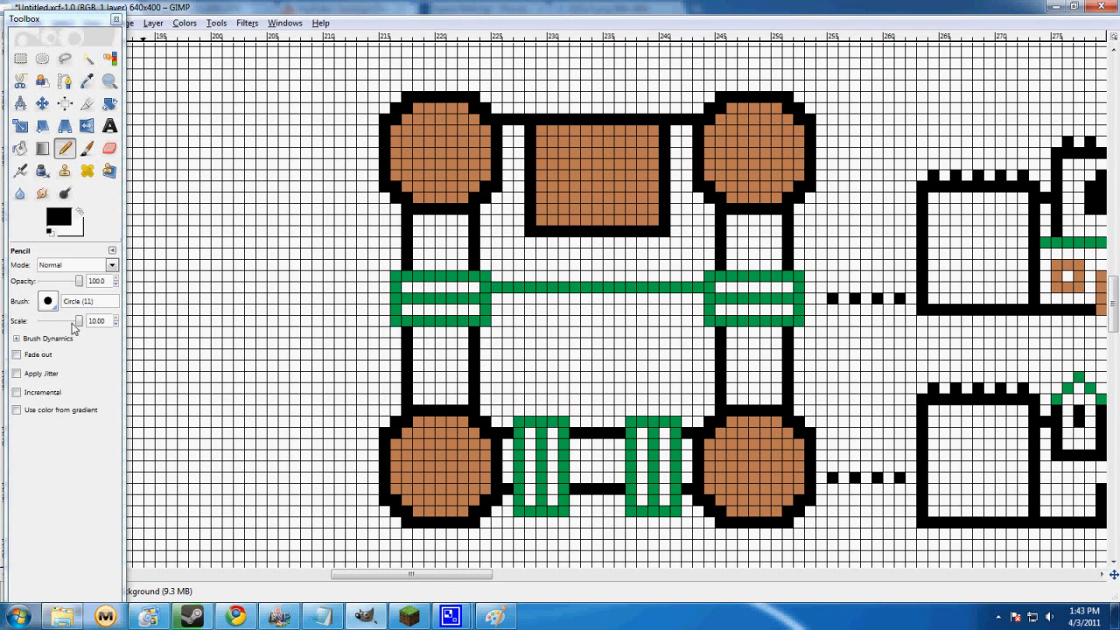
Set the Pencil's brush scale to 0.01, then paint test marks on the canvas and undo them
{"action": "left_click", "coordinate": [39, 324]}
{"action": "left_click_drag", "start_coordinate": [78, 323], "coordinate": [41, 325]}
{"action": "left_click", "coordinate": [294, 243]}
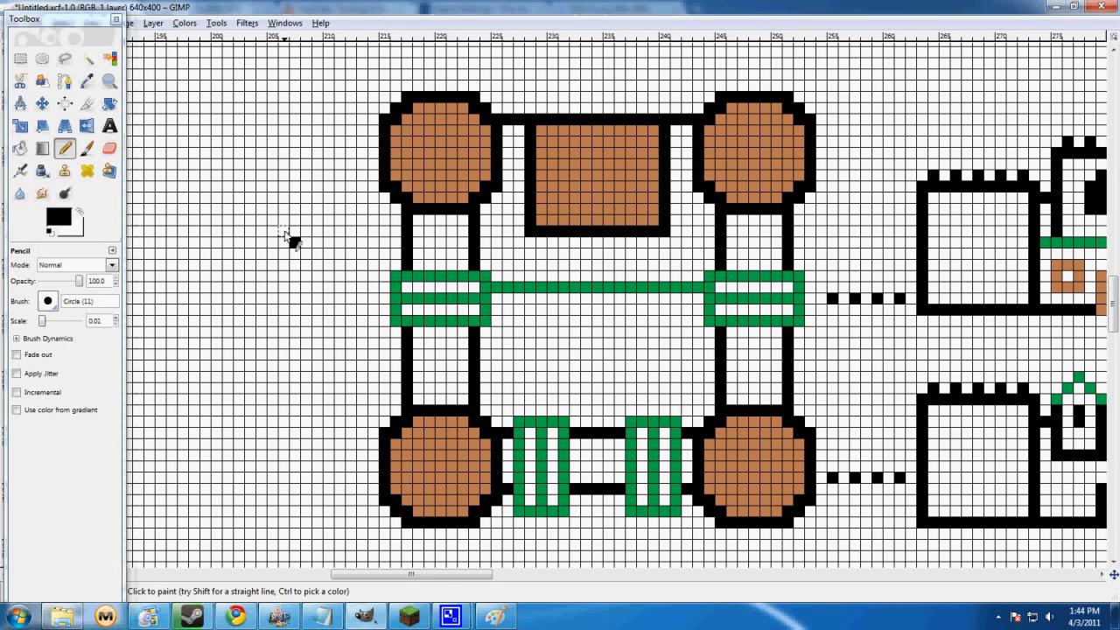
{"action": "key", "text": "ctrl+z"}
{"action": "mouse_move", "coordinate": [743, 86]}
{"action": "left_mouse_down"}
{"action": "mouse_move", "coordinate": [670, 86]}
{"action": "mouse_move", "coordinate": [357, 567]}
{"action": "mouse_move", "coordinate": [787, 250]}
{"action": "left_mouse_up"}
{"action": "key", "text": "ctrl+z"}
{"action": "scroll", "coordinate": [740, 262], "scroll_direction": "down", "scroll_amount": 3}
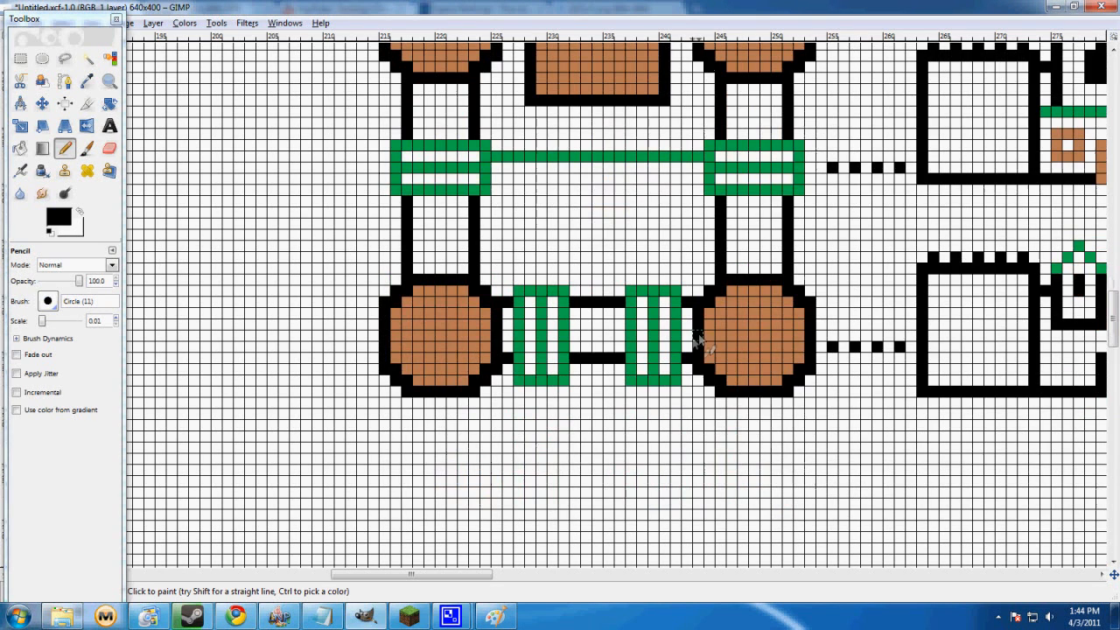
Draw freehand black Pencil loops around the castle plan's lower-right tower and the dotted line beside it, undoing each one
{"action": "mouse_move", "coordinate": [822, 258]}
{"action": "left_mouse_down"}
{"action": "mouse_move", "coordinate": [614, 233]}
{"action": "mouse_move", "coordinate": [397, 239]}
{"action": "mouse_move", "coordinate": [291, 332]}
{"action": "mouse_move", "coordinate": [419, 440]}
{"action": "mouse_move", "coordinate": [665, 466]}
{"action": "mouse_move", "coordinate": [760, 446]}
{"action": "mouse_move", "coordinate": [860, 370]}
{"action": "mouse_move", "coordinate": [844, 279]}
{"action": "mouse_move", "coordinate": [809, 248]}
{"action": "left_mouse_up"}
{"action": "key", "text": "ctrl+z"}
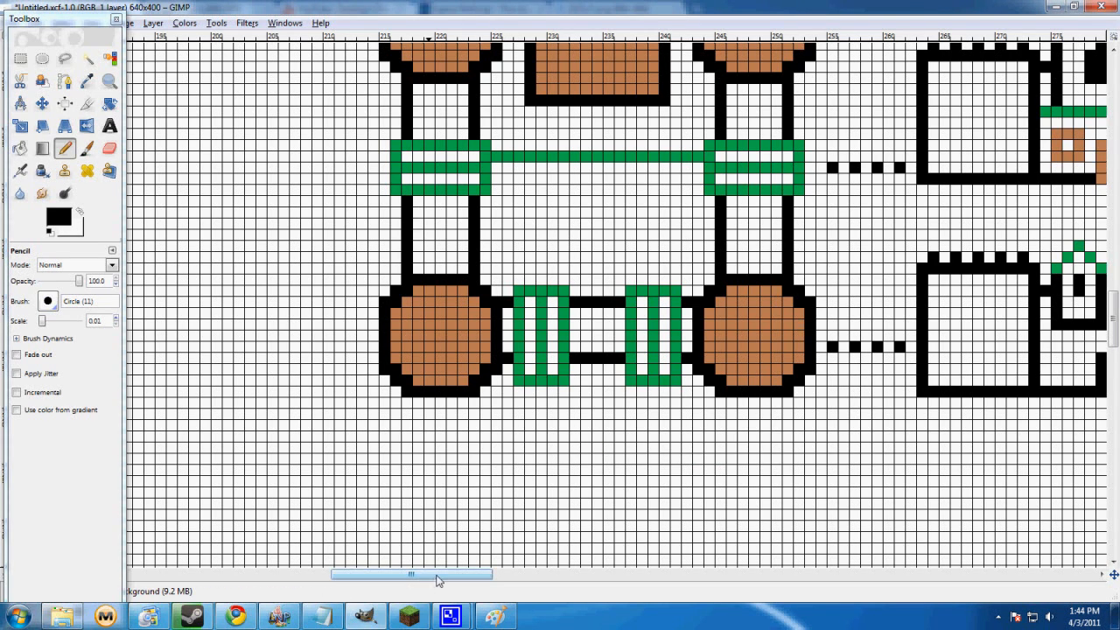
{"action": "mouse_move", "coordinate": [912, 323]}
{"action": "left_mouse_down"}
{"action": "mouse_move", "coordinate": [978, 443]}
{"action": "mouse_move", "coordinate": [934, 323]}
{"action": "left_mouse_up"}
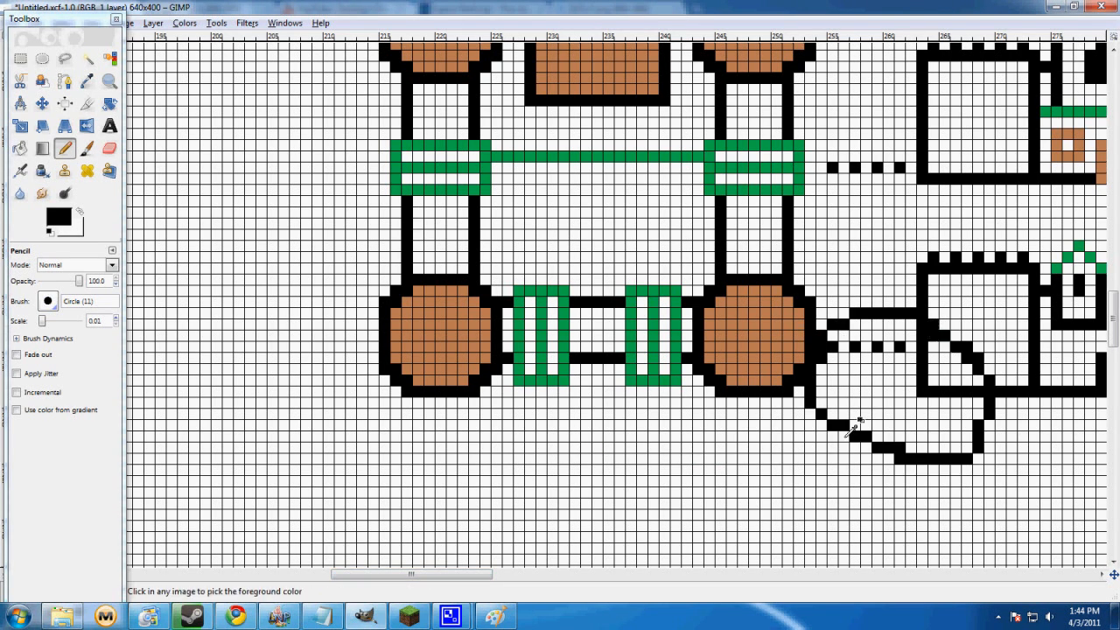
{"action": "key", "text": "ctrl+z"}
Mark the lower castle front view and the plan's right-hand wall with freehand Pencil strokes, undoing each one
{"action": "left_click_drag", "start_coordinate": [465, 577], "coordinate": [528, 577]}
{"action": "mouse_move", "coordinate": [951, 245]}
{"action": "left_mouse_down"}
{"action": "mouse_move", "coordinate": [806, 206]}
{"action": "mouse_move", "coordinate": [626, 215]}
{"action": "mouse_move", "coordinate": [498, 239]}
{"action": "mouse_move", "coordinate": [512, 401]}
{"action": "mouse_move", "coordinate": [930, 477]}
{"action": "mouse_move", "coordinate": [989, 337]}
{"action": "mouse_move", "coordinate": [929, 241]}
{"action": "mouse_move", "coordinate": [929, 298]}
{"action": "left_mouse_up"}
{"action": "key", "text": "ctrl+z"}
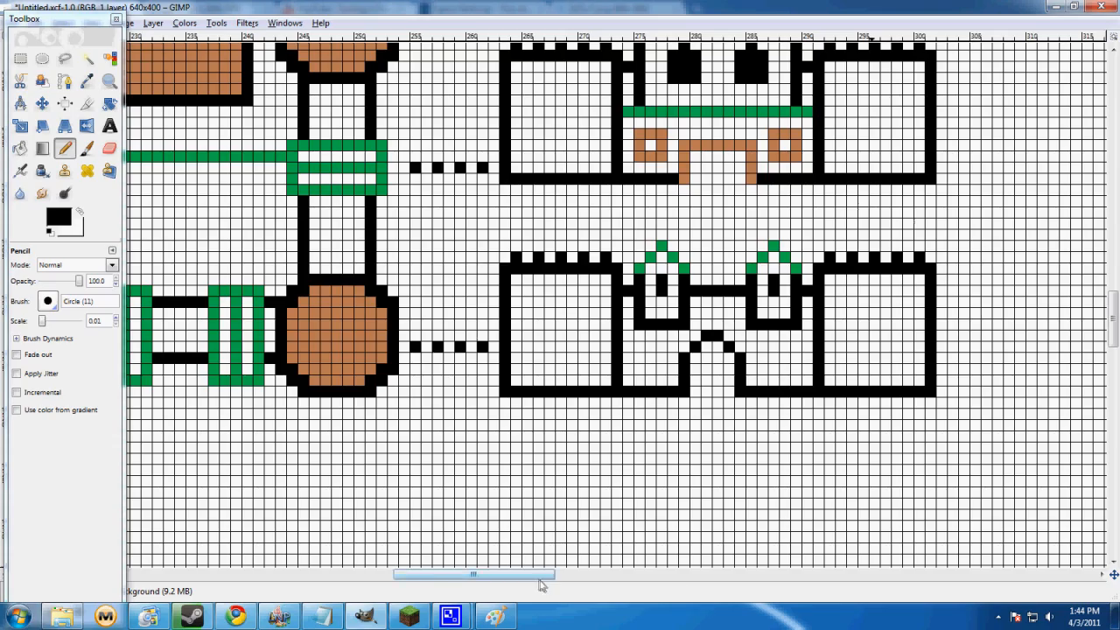
{"action": "left_click_drag", "start_coordinate": [477, 577], "coordinate": [431, 577]}
{"action": "mouse_move", "coordinate": [672, 254]}
{"action": "left_mouse_down"}
{"action": "mouse_move", "coordinate": [229, 302]}
{"action": "mouse_move", "coordinate": [222, 393]}
{"action": "mouse_move", "coordinate": [664, 460]}
{"action": "mouse_move", "coordinate": [744, 298]}
{"action": "mouse_move", "coordinate": [691, 219]}
{"action": "left_mouse_up"}
{"action": "key", "text": "ctrl+z"}
Draw a freehand black Pencil loop around the upper half of the castle plan and undo it
{"action": "left_click_drag", "start_coordinate": [490, 574], "coordinate": [516, 562]}
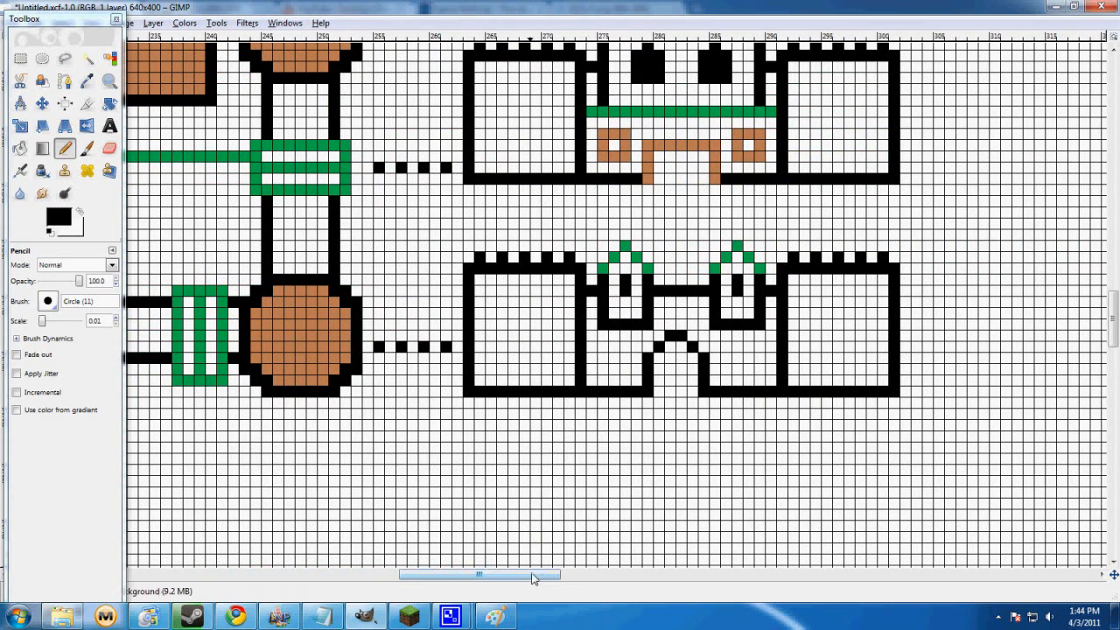
{"action": "left_click_drag", "start_coordinate": [530, 575], "coordinate": [473, 573]}
{"action": "scroll", "coordinate": [570, 420], "scroll_direction": "up", "scroll_amount": 2}
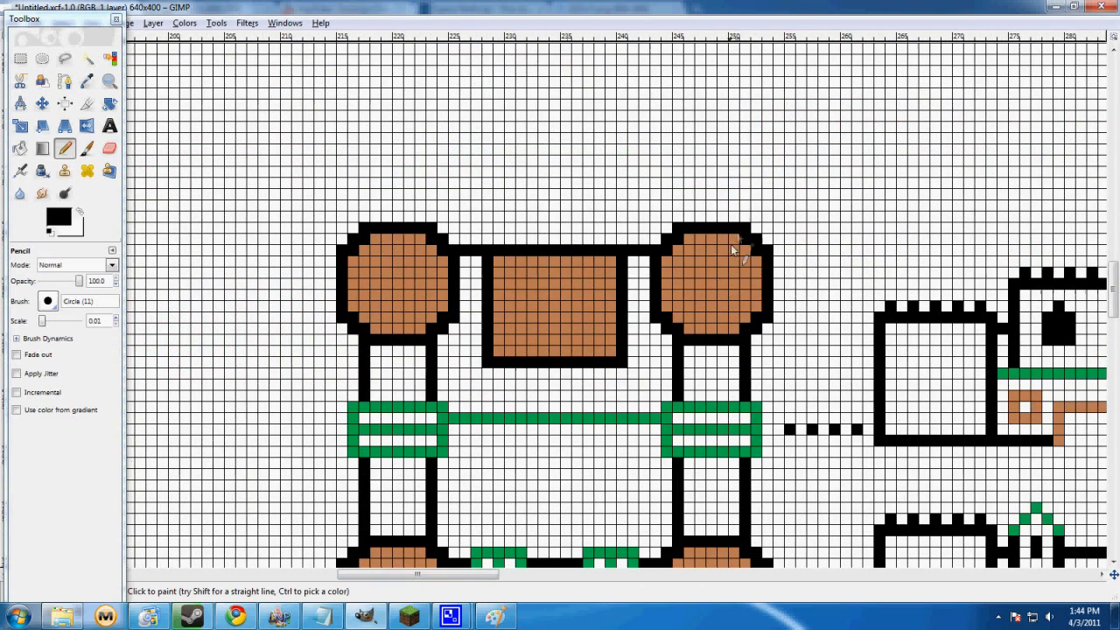
{"action": "mouse_move", "coordinate": [753, 179]}
{"action": "left_mouse_down"}
{"action": "mouse_move", "coordinate": [496, 137]}
{"action": "mouse_move", "coordinate": [322, 262]}
{"action": "mouse_move", "coordinate": [388, 442]}
{"action": "mouse_move", "coordinate": [650, 452]}
{"action": "mouse_move", "coordinate": [752, 335]}
{"action": "mouse_move", "coordinate": [759, 187]}
{"action": "left_mouse_up"}
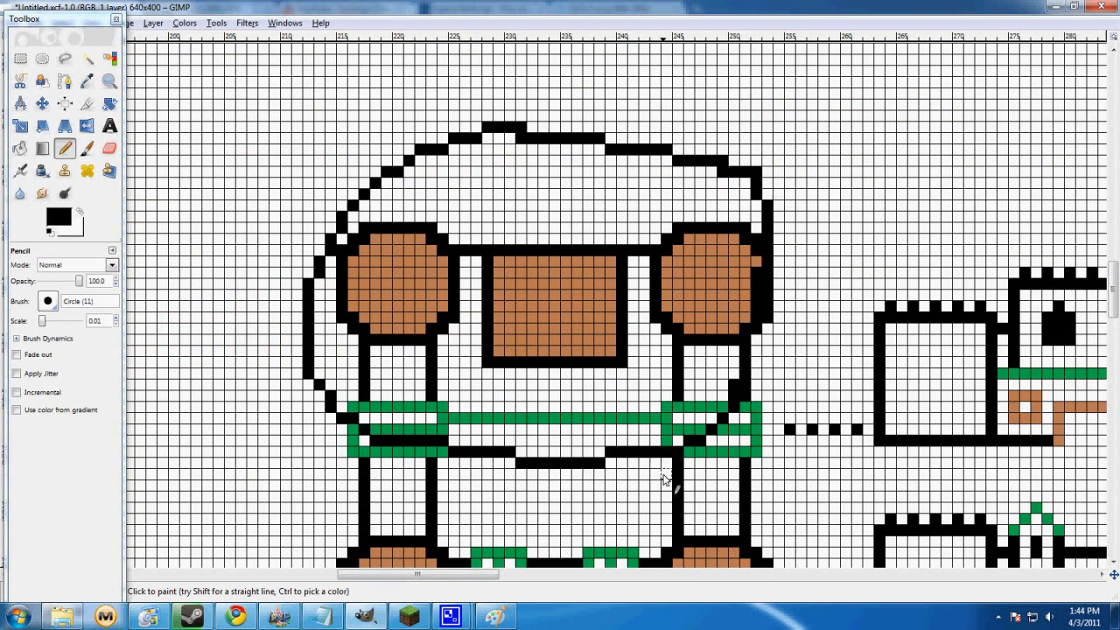
{"action": "scroll", "coordinate": [661, 468], "scroll_direction": "down", "scroll_amount": 1}
{"action": "scroll", "coordinate": [663, 463], "scroll_direction": "down", "scroll_amount": 1}
{"action": "key", "text": "ctrl+z"}
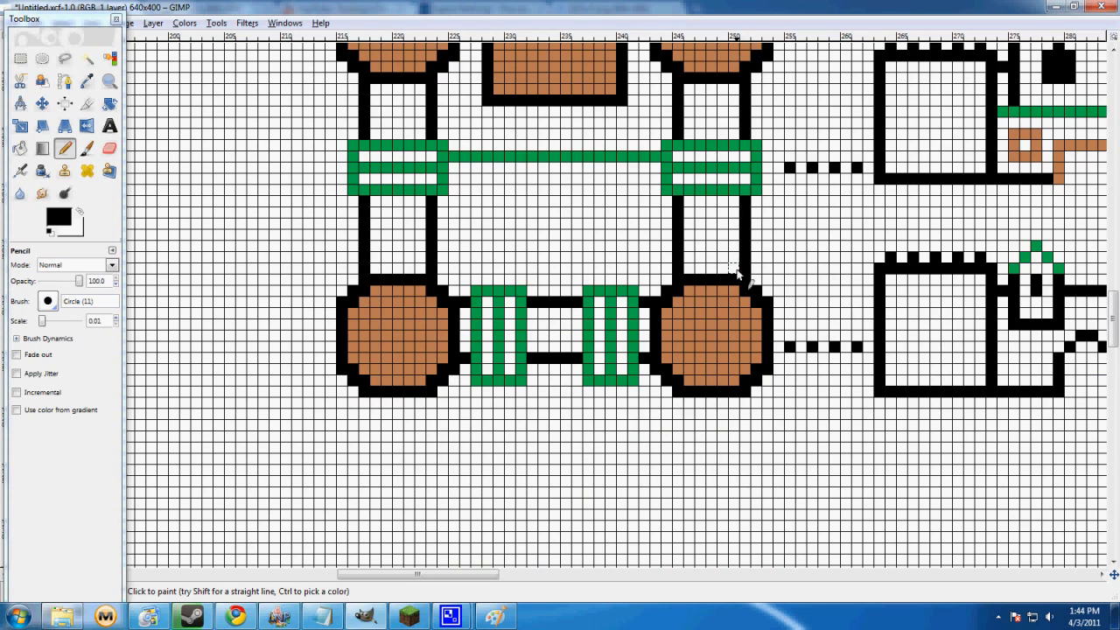
Draw freehand Pencil strokes beside the upper castle front view and at the plan's left side, undoing each one
{"action": "scroll", "coordinate": [737, 273], "scroll_direction": "up", "scroll_amount": 1}
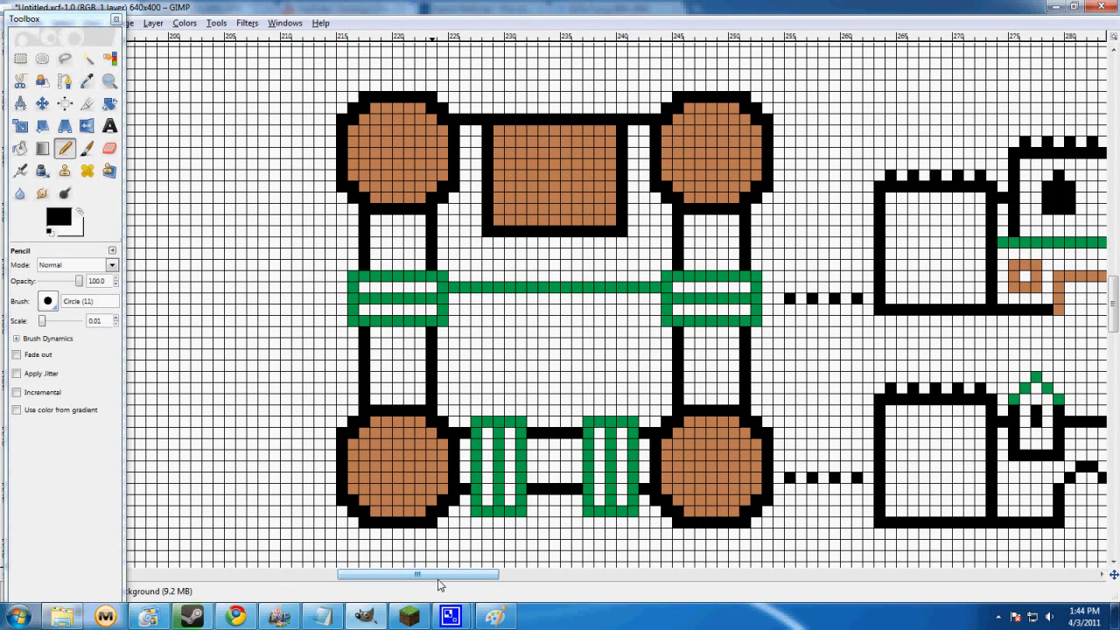
{"action": "left_click_drag", "start_coordinate": [442, 582], "coordinate": [489, 602]}
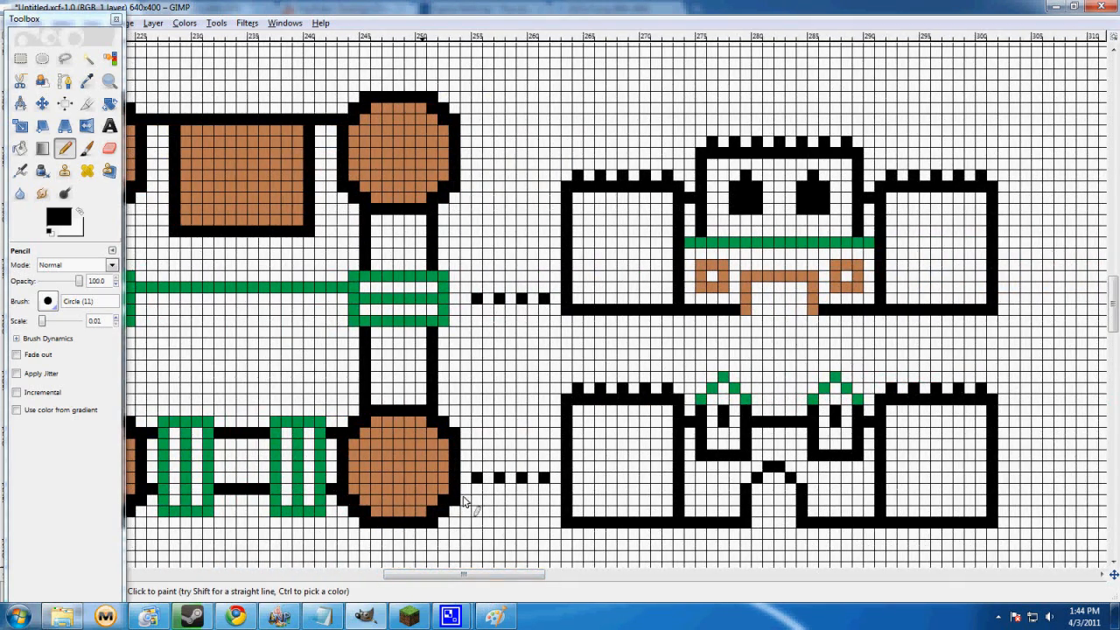
{"action": "mouse_move", "coordinate": [530, 321]}
{"action": "left_mouse_down"}
{"action": "mouse_move", "coordinate": [737, 353]}
{"action": "mouse_move", "coordinate": [941, 349]}
{"action": "mouse_move", "coordinate": [1075, 223]}
{"action": "mouse_move", "coordinate": [868, 50]}
{"action": "mouse_move", "coordinate": [627, 76]}
{"action": "mouse_move", "coordinate": [538, 189]}
{"action": "mouse_move", "coordinate": [556, 310]}
{"action": "left_mouse_up"}
{"action": "key", "text": "ctrl+z"}
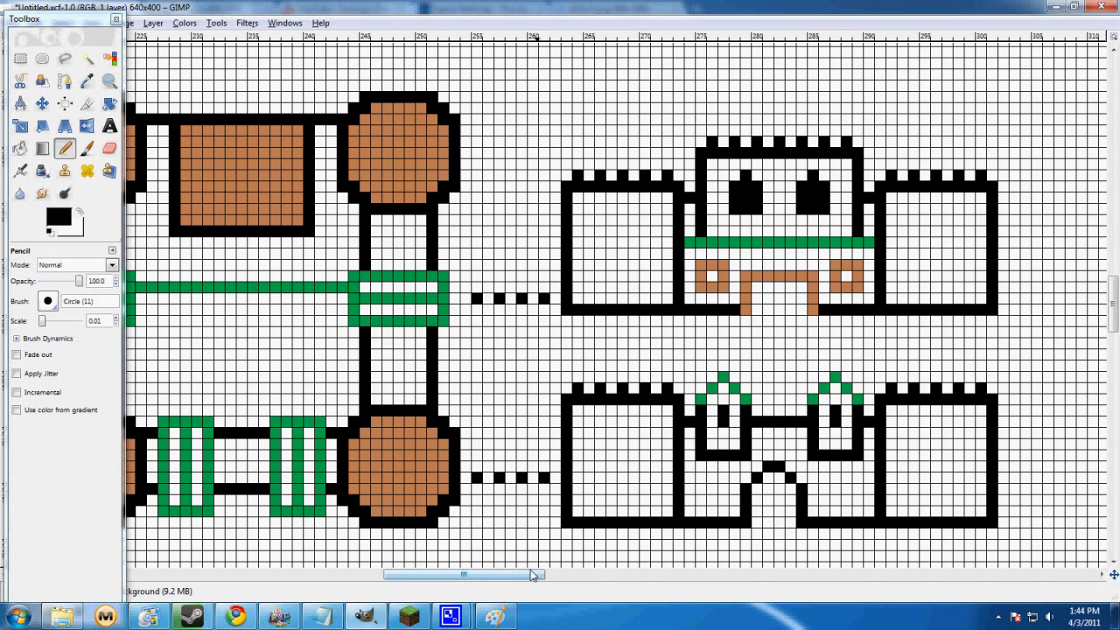
{"action": "left_click_drag", "start_coordinate": [541, 574], "coordinate": [503, 574]}
{"action": "mouse_move", "coordinate": [266, 343]}
{"action": "left_mouse_down"}
{"action": "mouse_move", "coordinate": [684, 362]}
{"action": "mouse_move", "coordinate": [782, 263]}
{"action": "mouse_move", "coordinate": [746, 121]}
{"action": "mouse_move", "coordinate": [662, 76]}
{"action": "mouse_move", "coordinate": [269, 73]}
{"action": "mouse_move", "coordinate": [232, 164]}
{"action": "mouse_move", "coordinate": [271, 352]}
{"action": "left_mouse_up"}
{"action": "key", "text": "ctrl+z"}
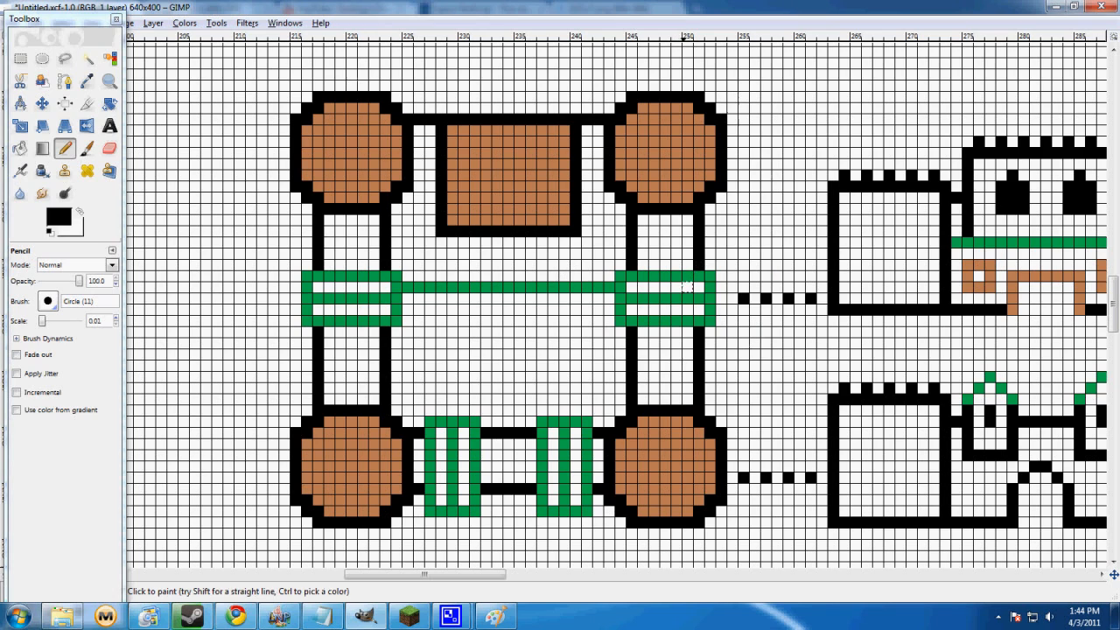